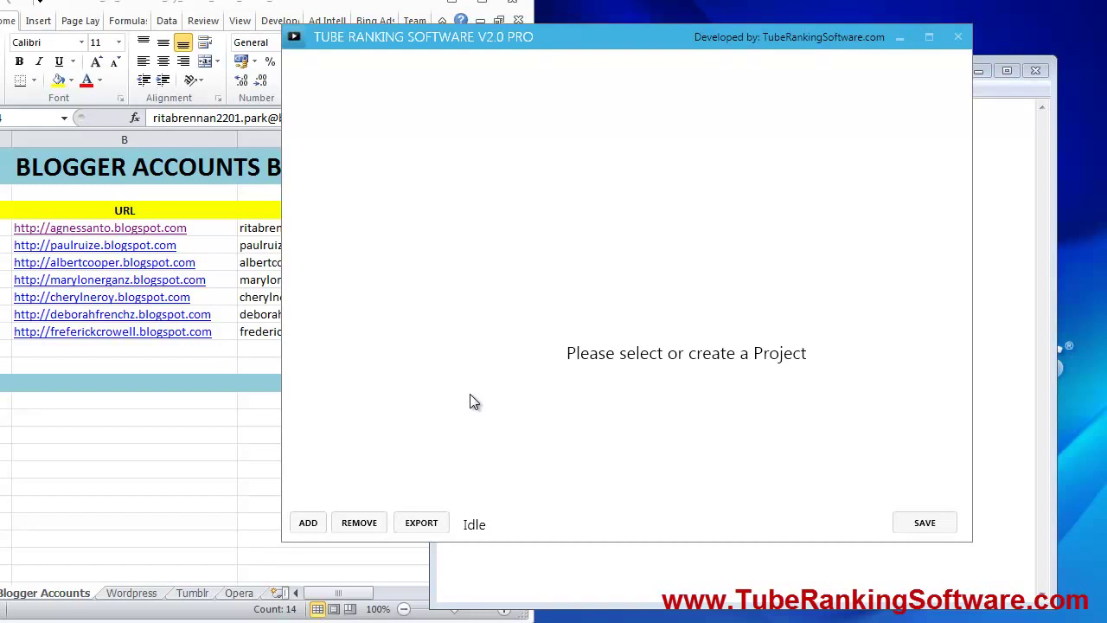
{"action": "left_click", "coordinate": [310, 522]}
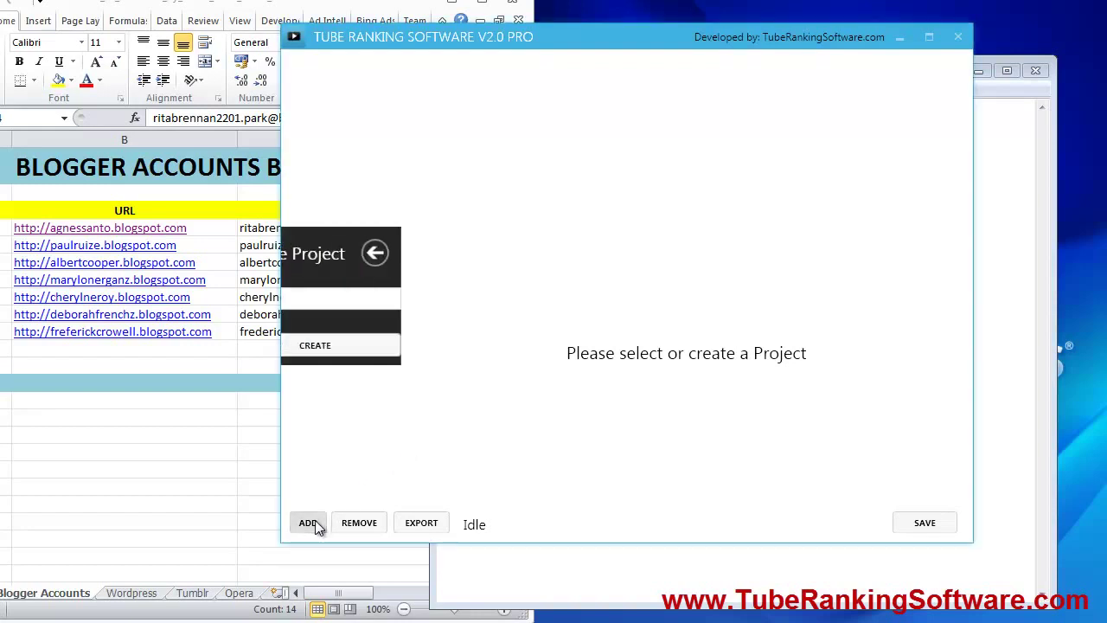
{"action": "type", "text": "back pain relief"}
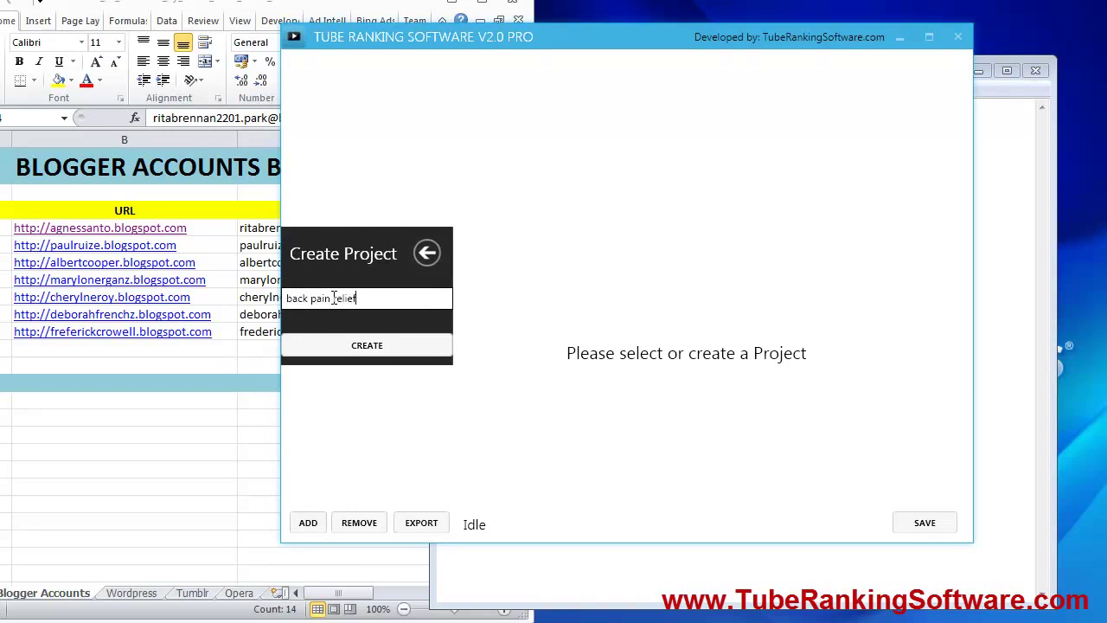
{"action": "left_click", "coordinate": [347, 347]}
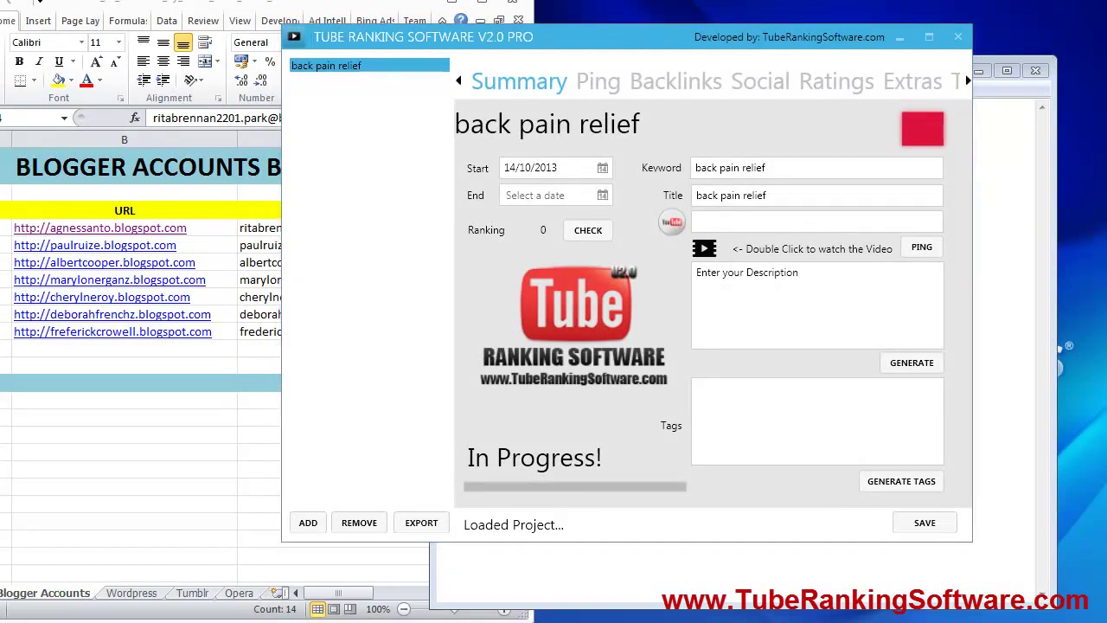
{"action": "left_click", "coordinate": [751, 221]}
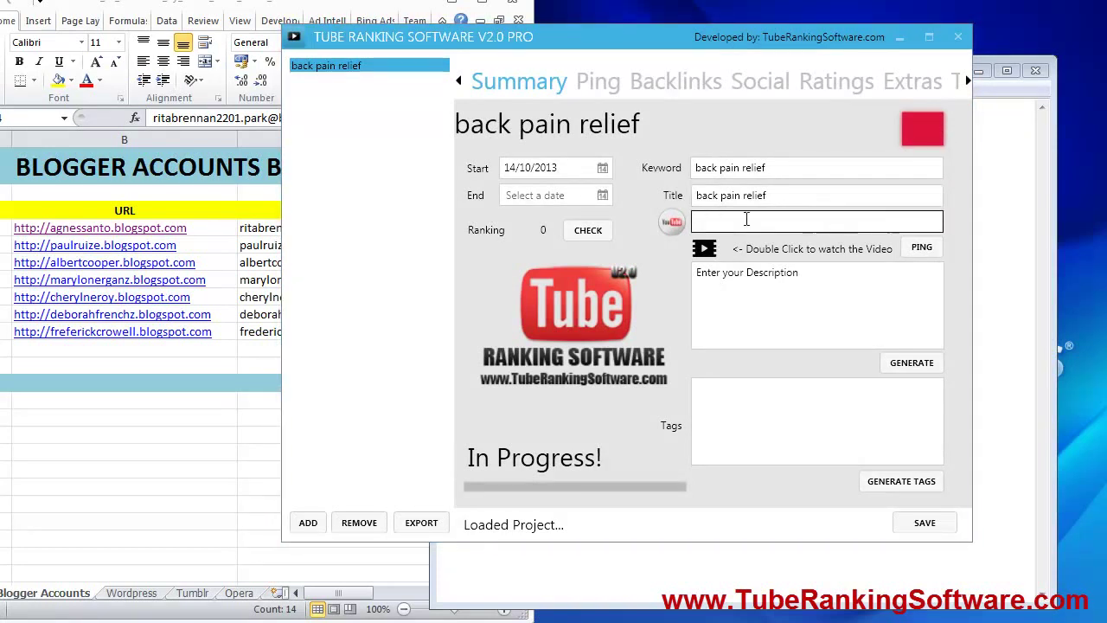
{"action": "type", "text": "http://www.youtube.com/watch?v=ShaM6BKeRwU"}
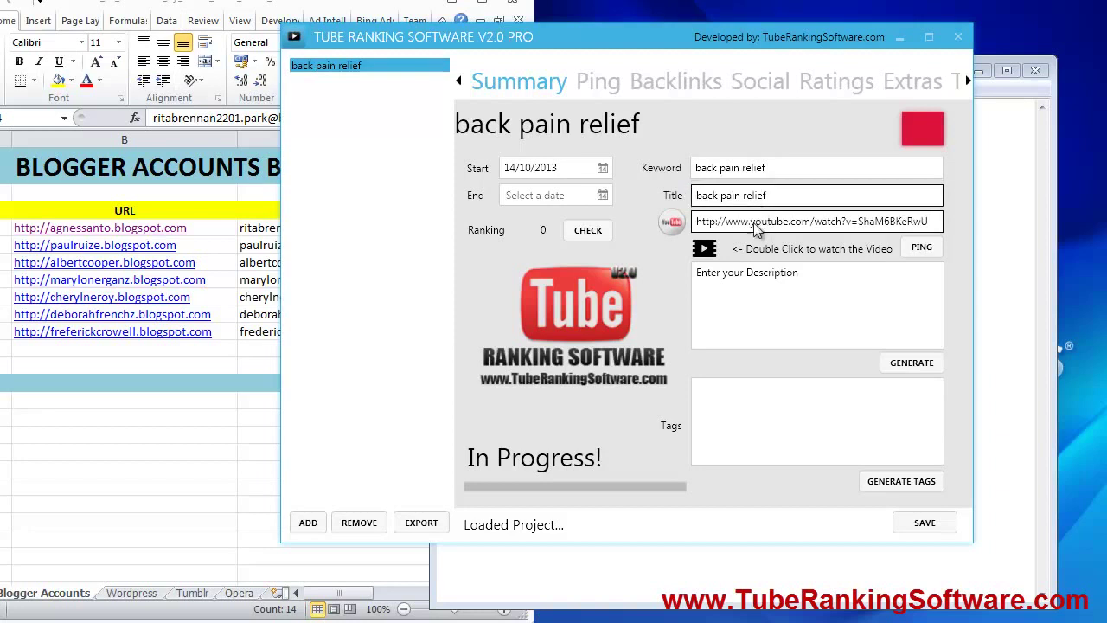
Step: Generate the video description and the tags for the back pain relief project
{"action": "left_click", "coordinate": [742, 286]}
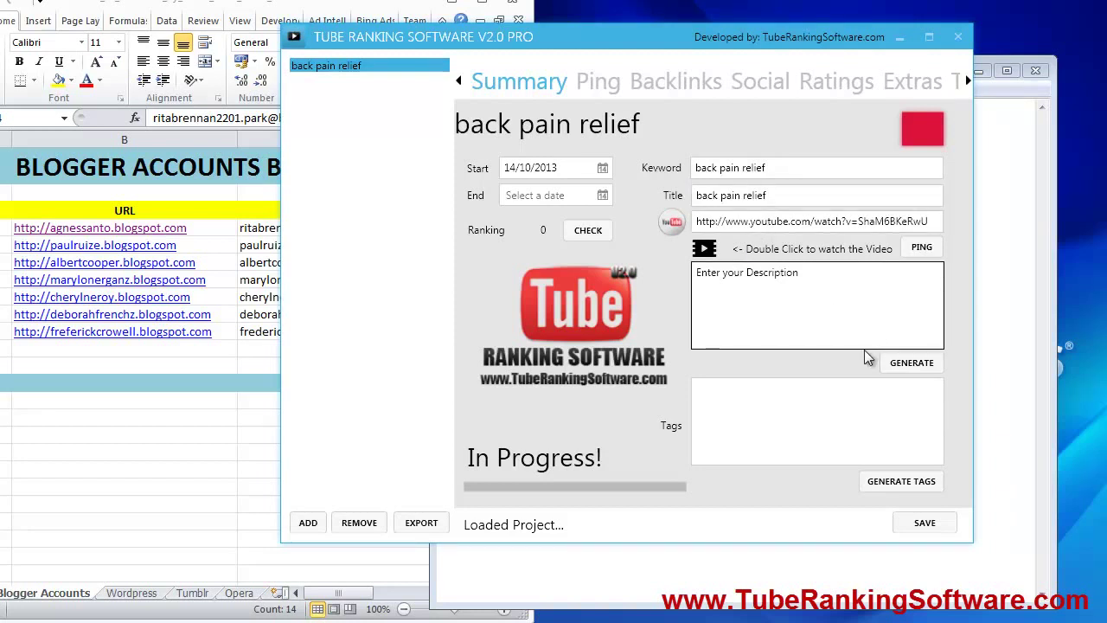
{"action": "left_click", "coordinate": [904, 363]}
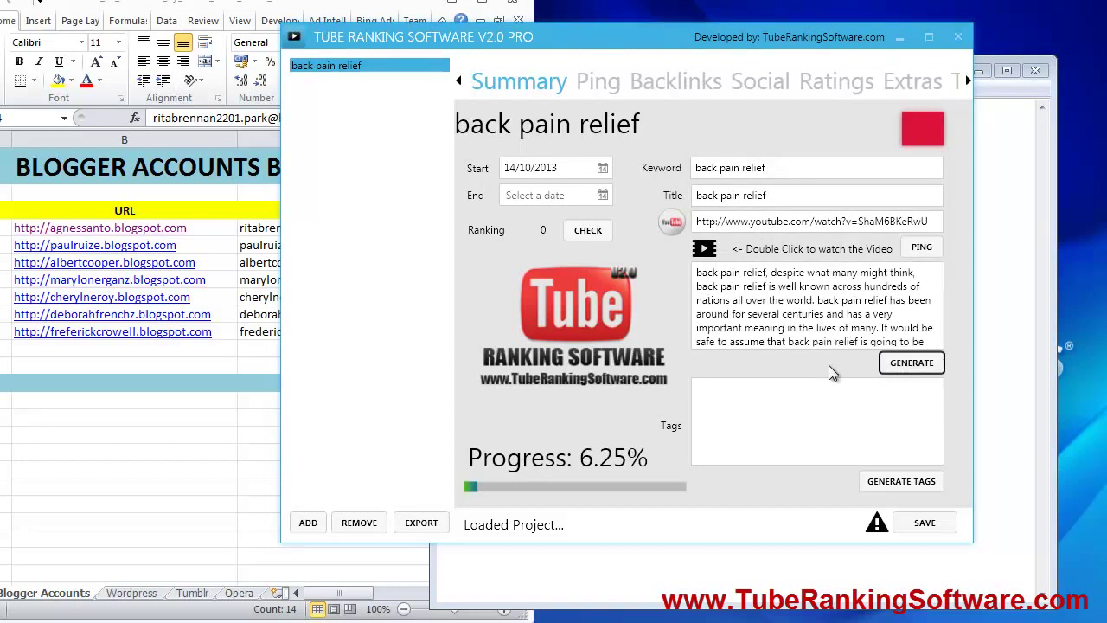
{"action": "left_click", "coordinate": [901, 483]}
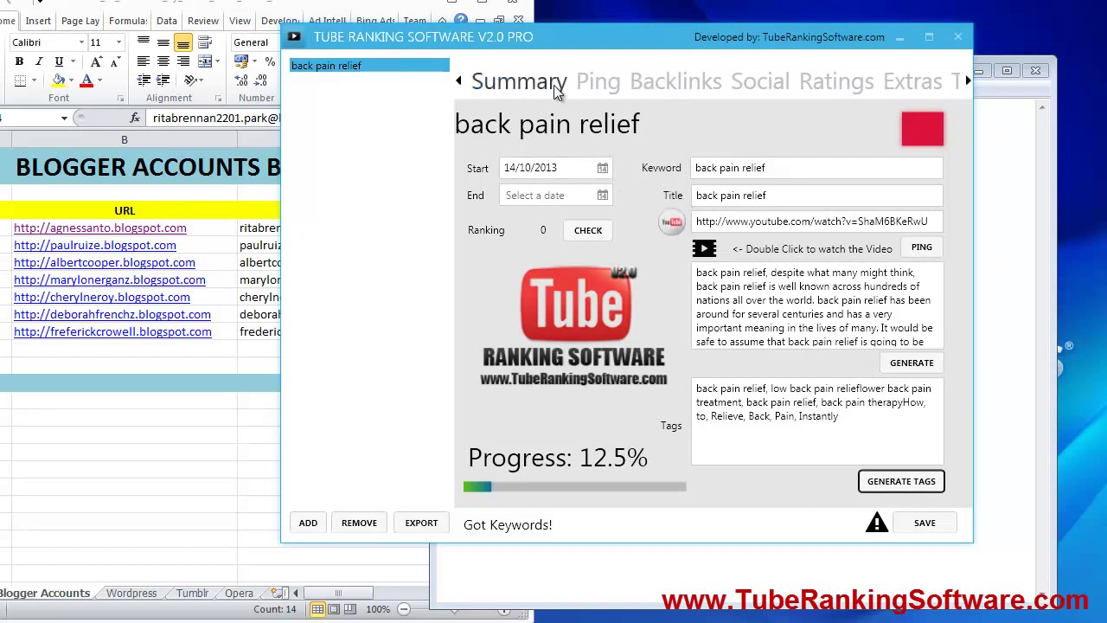
Step: Look through the project's Ping, Backlinks, Social, Ratings and Extras sections and the on-site SEO checklist
{"action": "left_click", "coordinate": [598, 90]}
{"action": "left_click", "coordinate": [656, 85]}
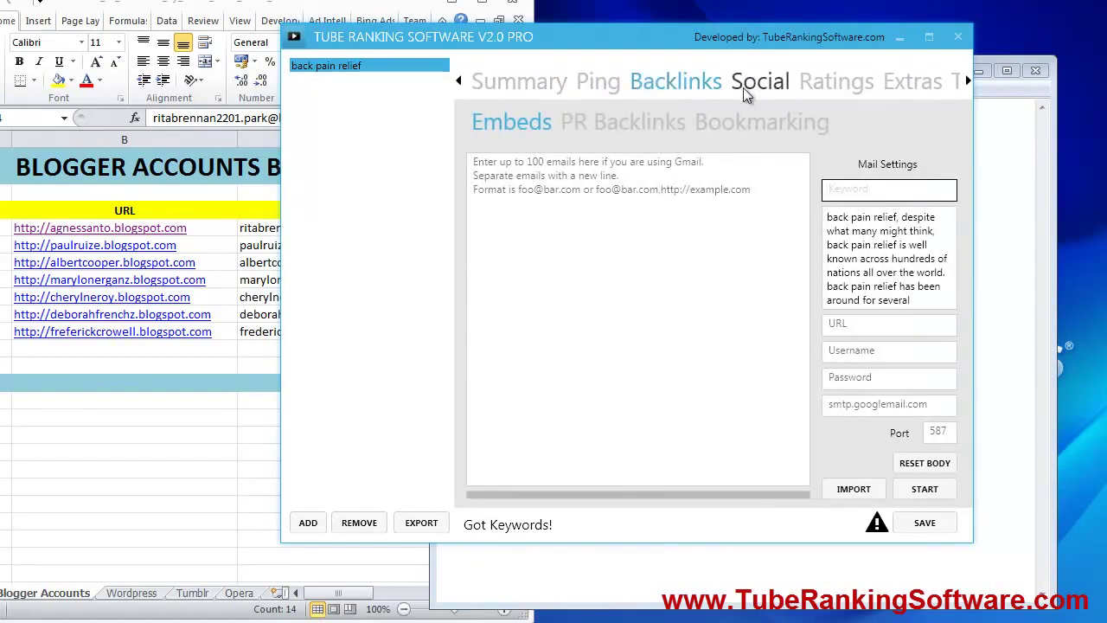
{"action": "left_click", "coordinate": [761, 87]}
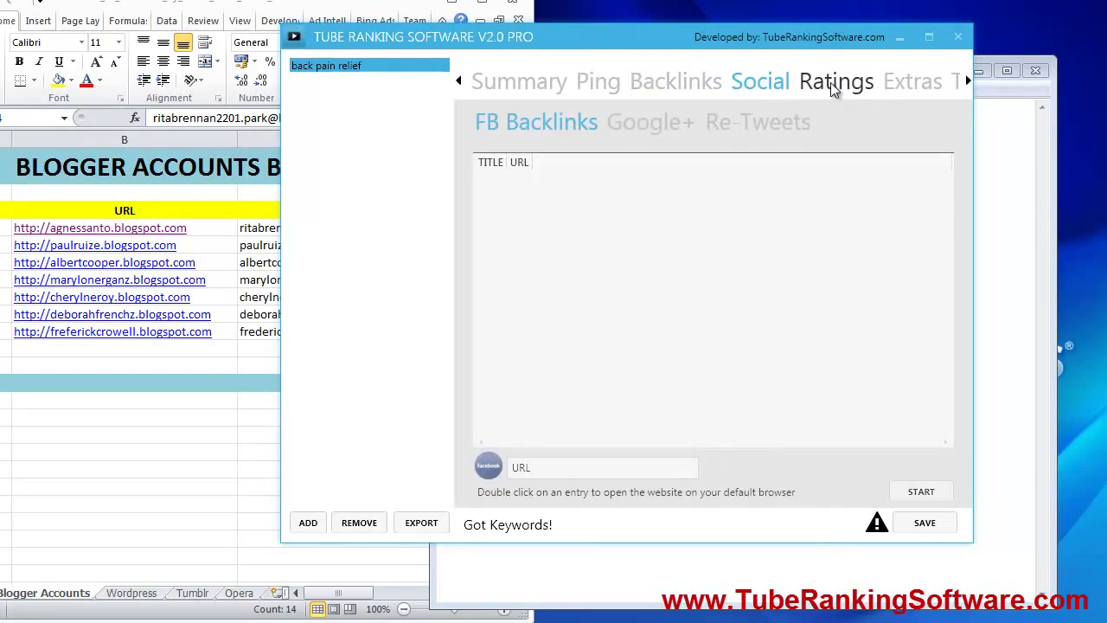
{"action": "left_click", "coordinate": [832, 84]}
{"action": "left_click", "coordinate": [913, 84]}
{"action": "left_click", "coordinate": [961, 83]}
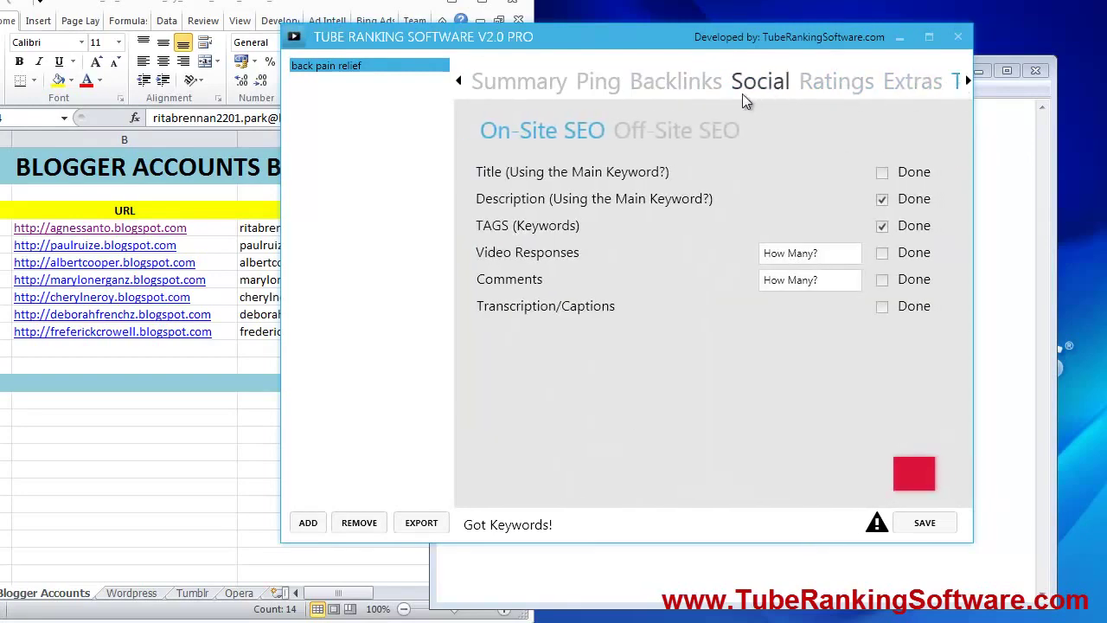
Step: Load the project's keyword, description and video URL into the mail settings for embed backlinks
{"action": "left_click", "coordinate": [665, 81]}
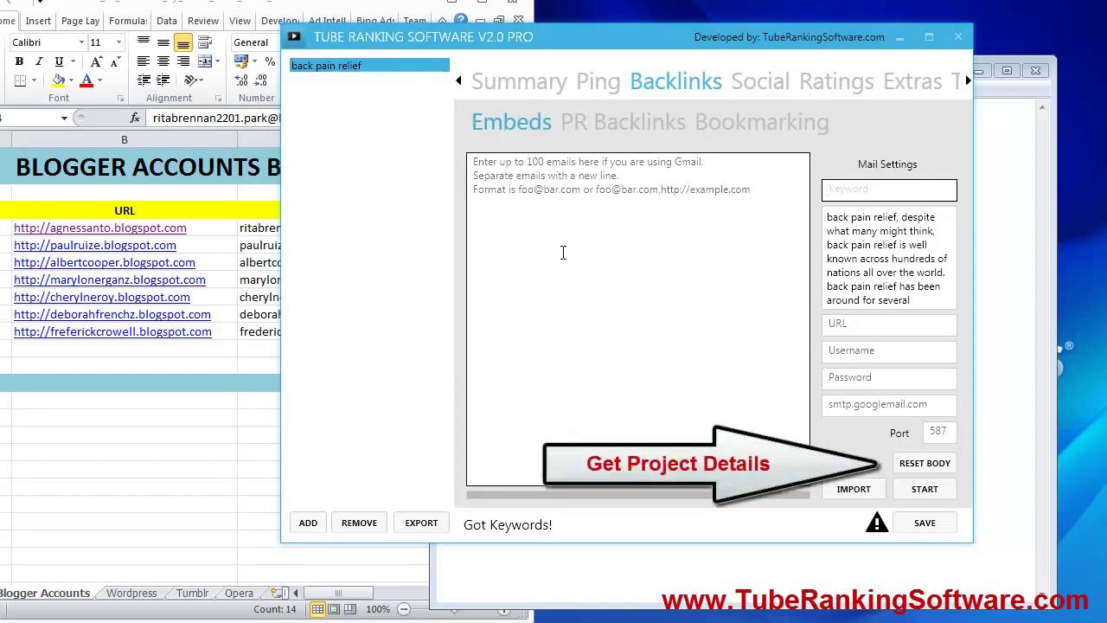
{"action": "left_click", "coordinate": [934, 465]}
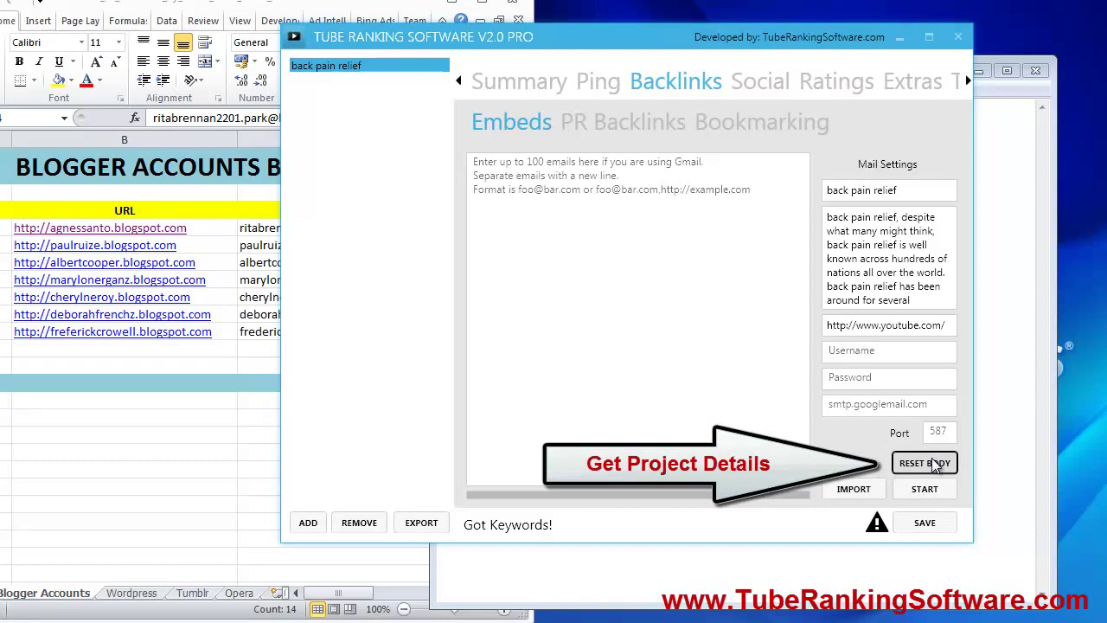
Step: Enter the sender's Gmail address as username and the account password in the embed mail settings
{"action": "left_click", "coordinate": [897, 352]}
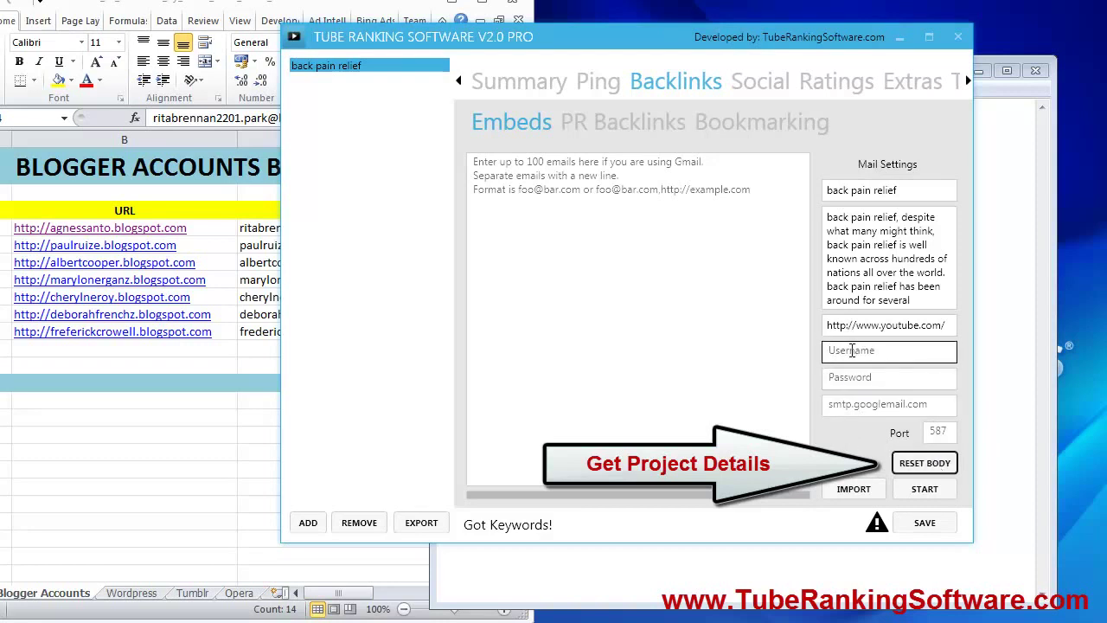
{"action": "left_click", "coordinate": [848, 377]}
{"action": "left_click", "coordinate": [847, 353]}
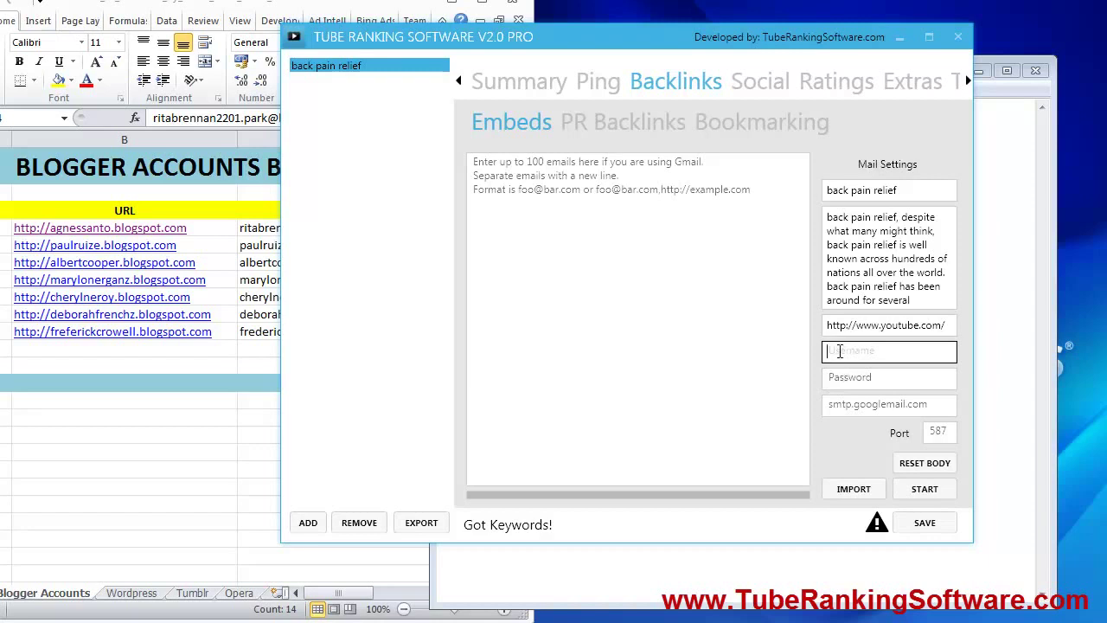
{"action": "left_click", "coordinate": [844, 377]}
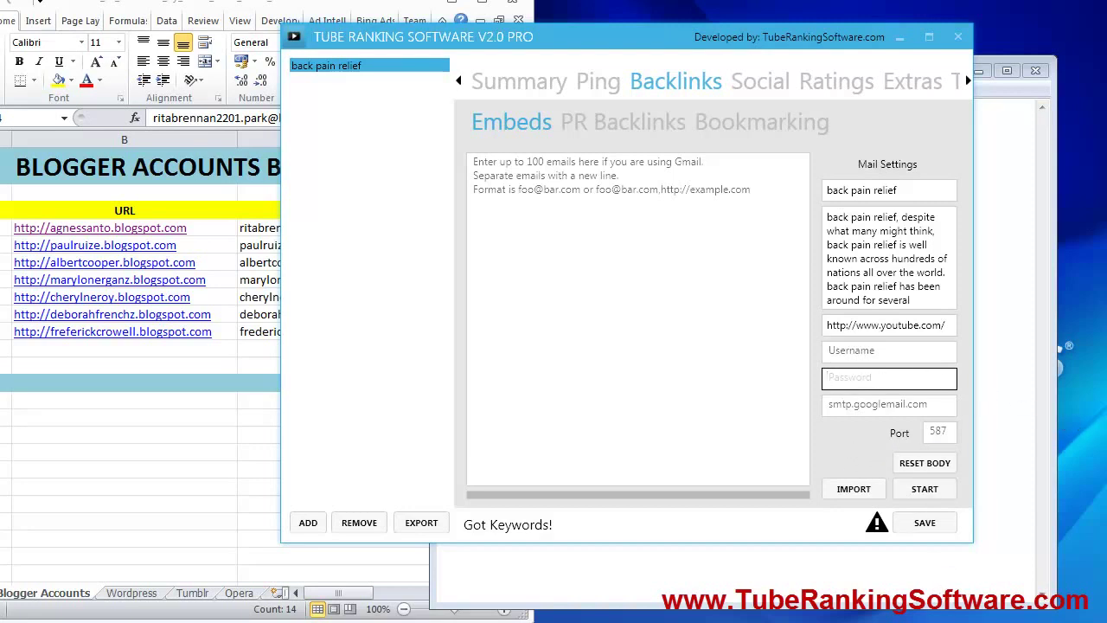
{"action": "left_click", "coordinate": [848, 352]}
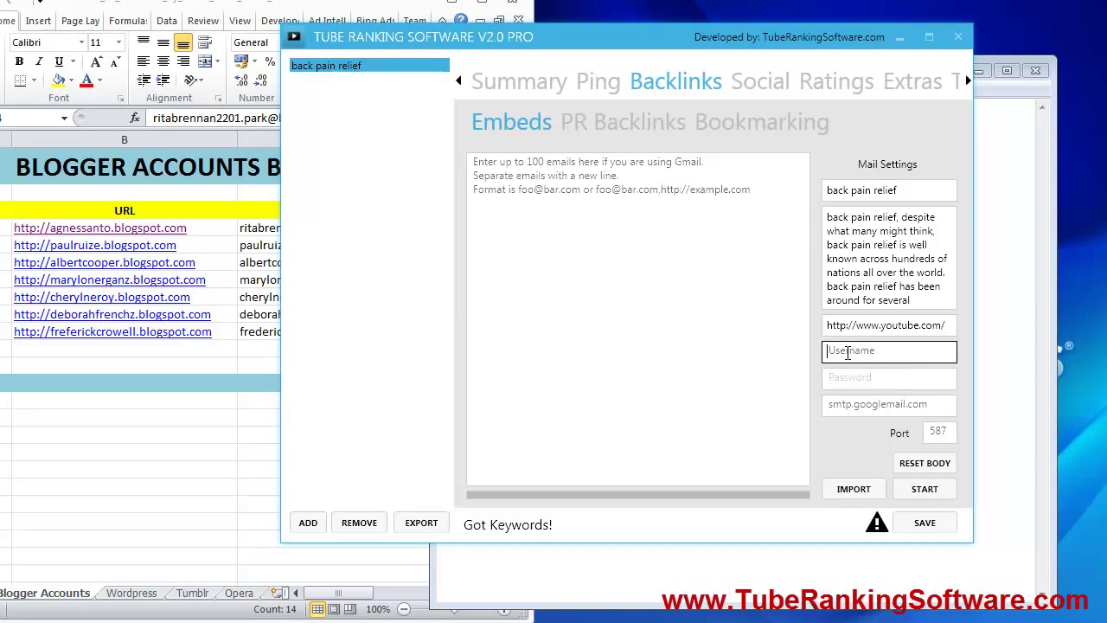
{"action": "key", "text": "ctrl+v"}
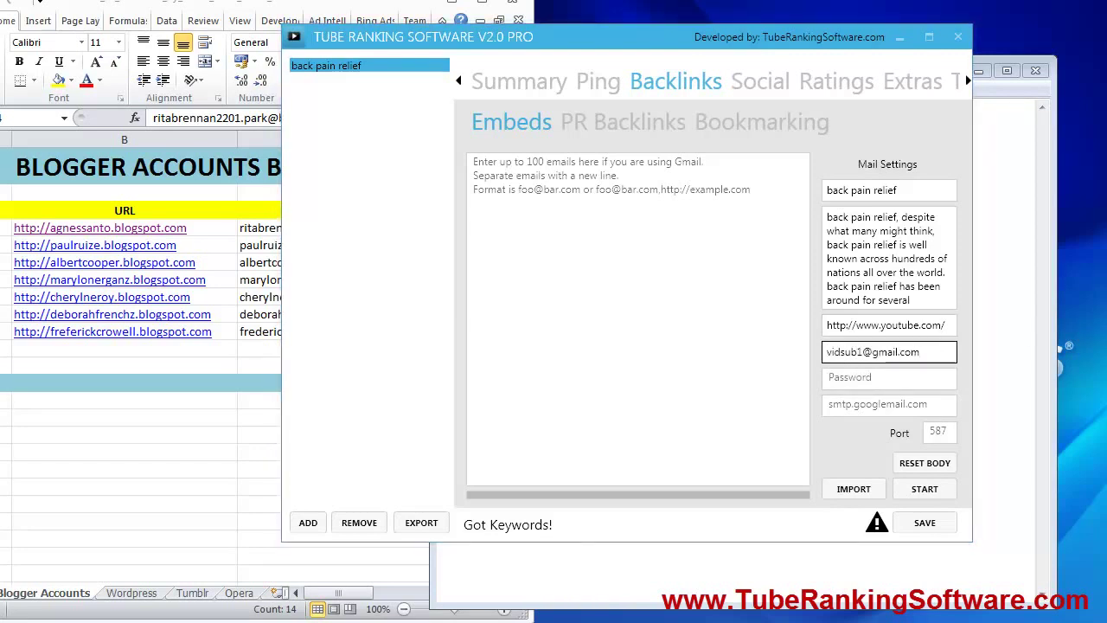
{"action": "left_click", "coordinate": [850, 377]}
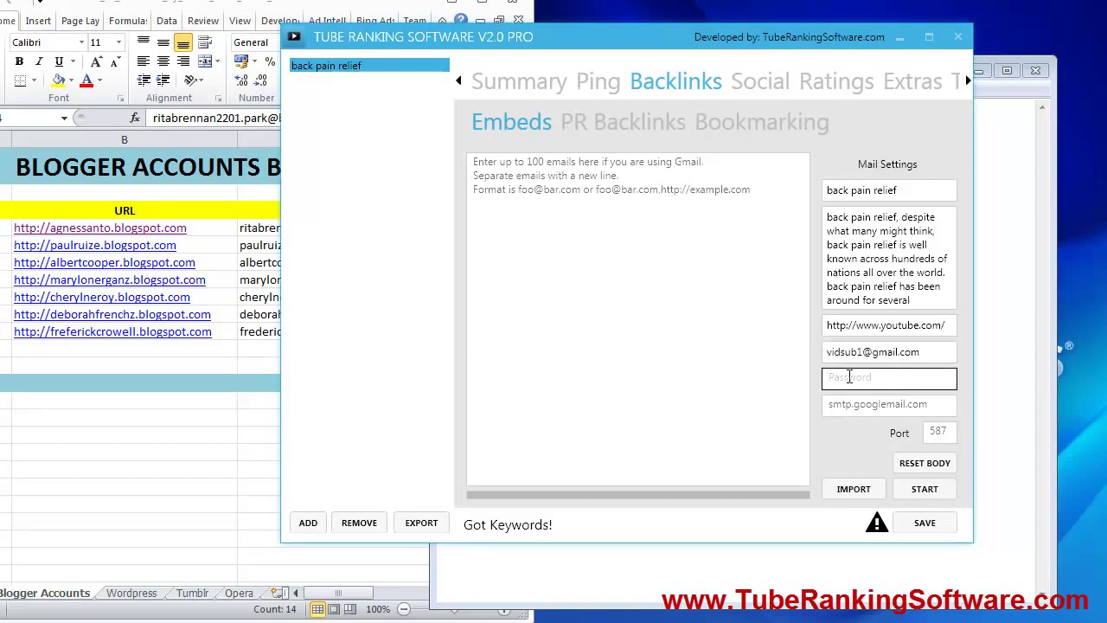
{"action": "key", "text": "ctrl+v"}
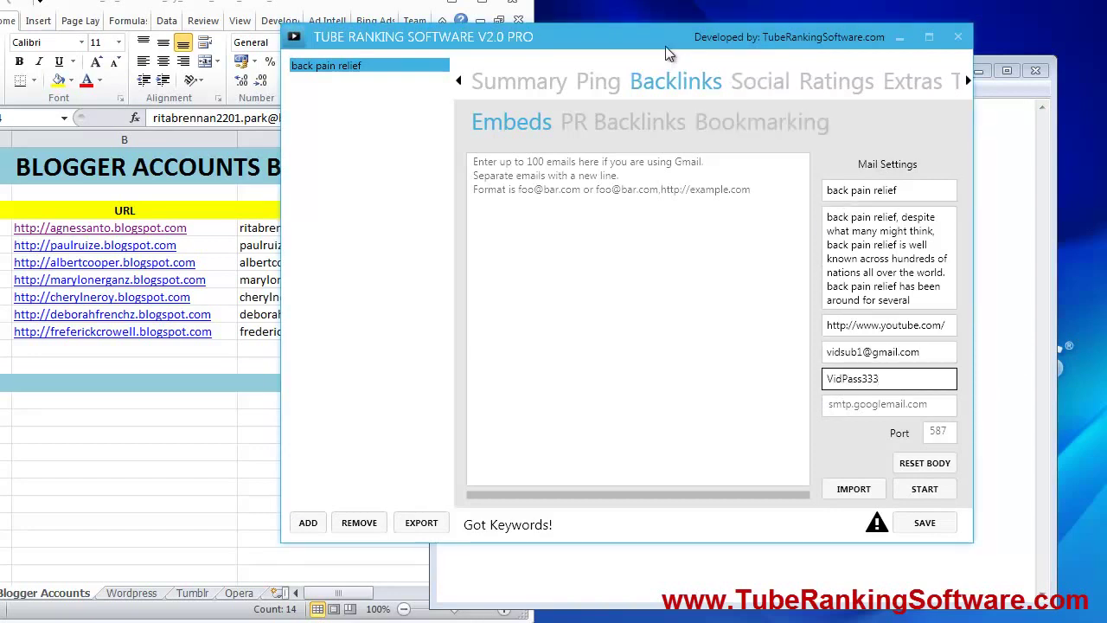
Step: Switch to Notepad and copy every blog email and URL line from the blog emails file
{"action": "left_click", "coordinate": [664, 201]}
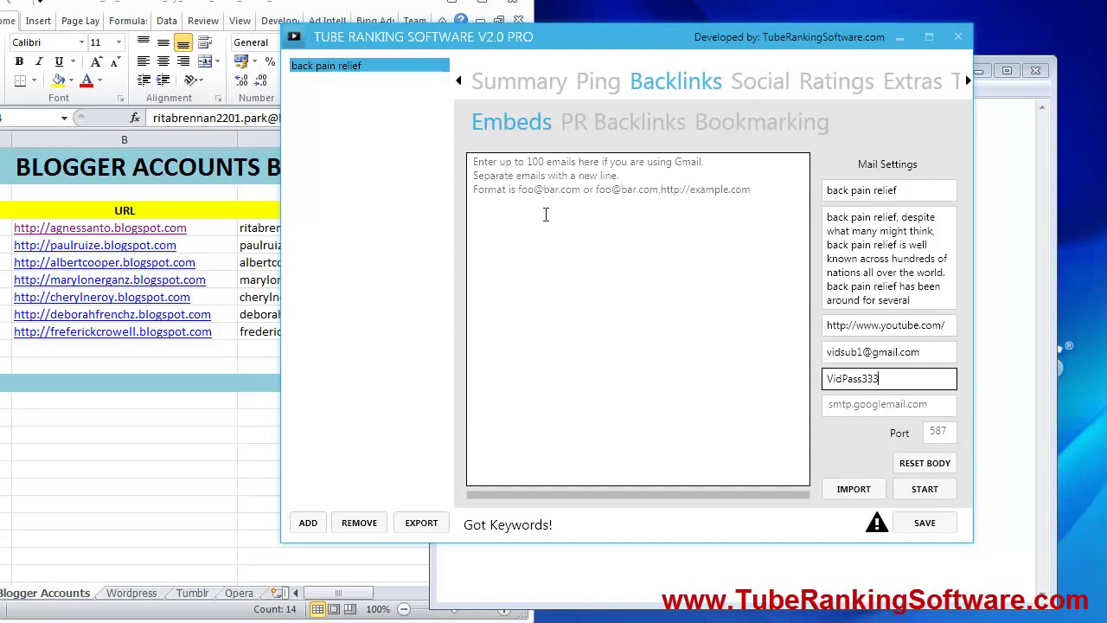
{"action": "left_click", "coordinate": [502, 177]}
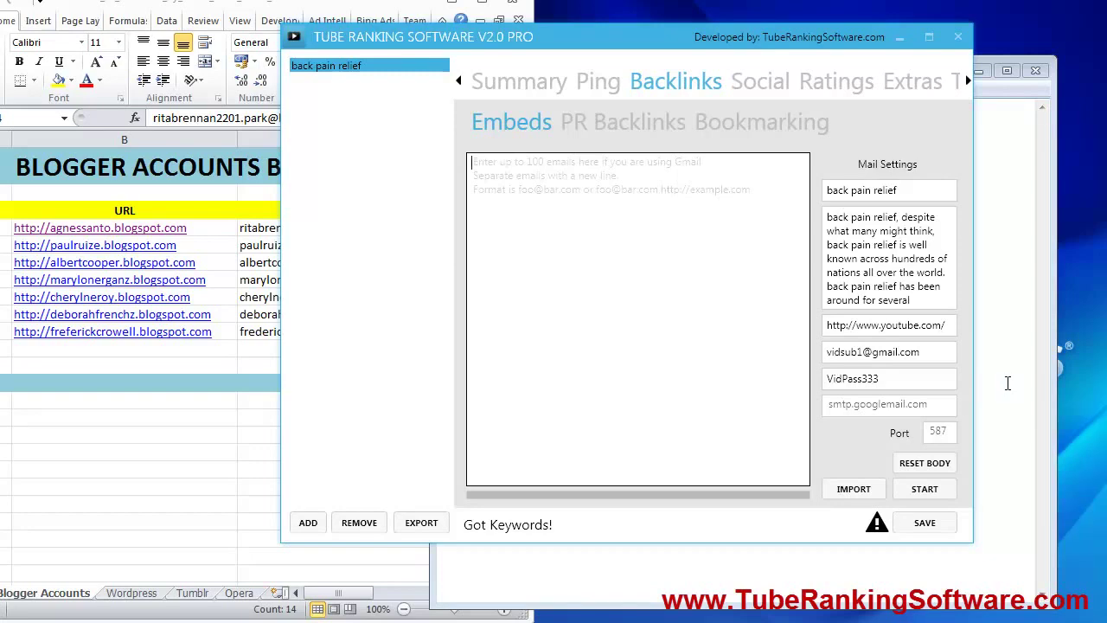
{"action": "left_click", "coordinate": [1008, 383]}
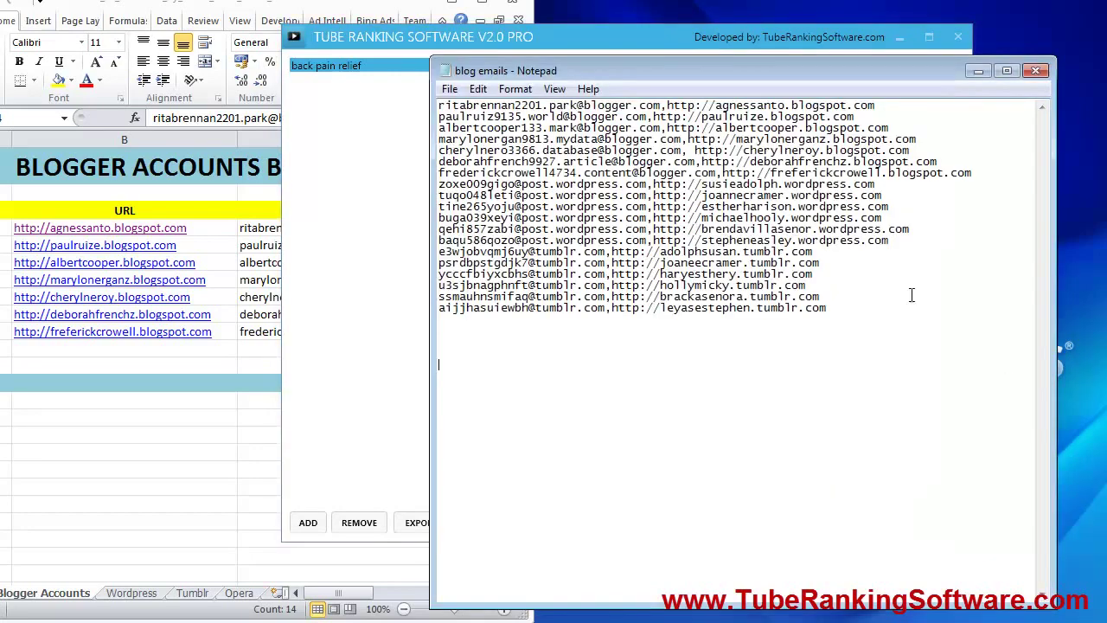
{"action": "left_click_drag", "start_coordinate": [728, 72], "coordinate": [870, 84]}
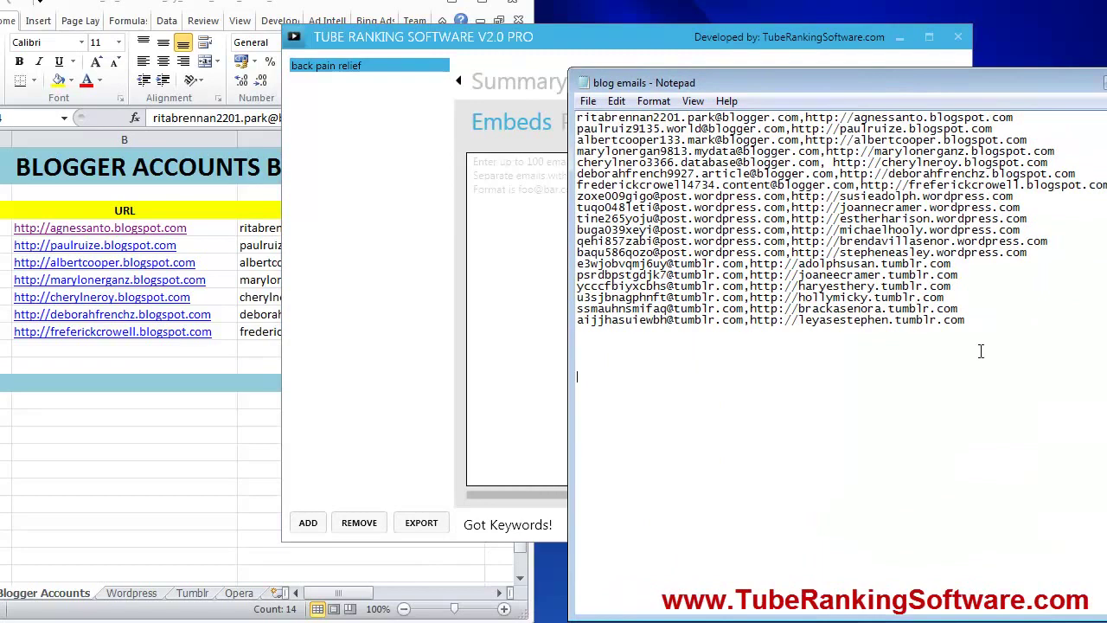
{"action": "left_click_drag", "start_coordinate": [966, 321], "coordinate": [577, 117]}
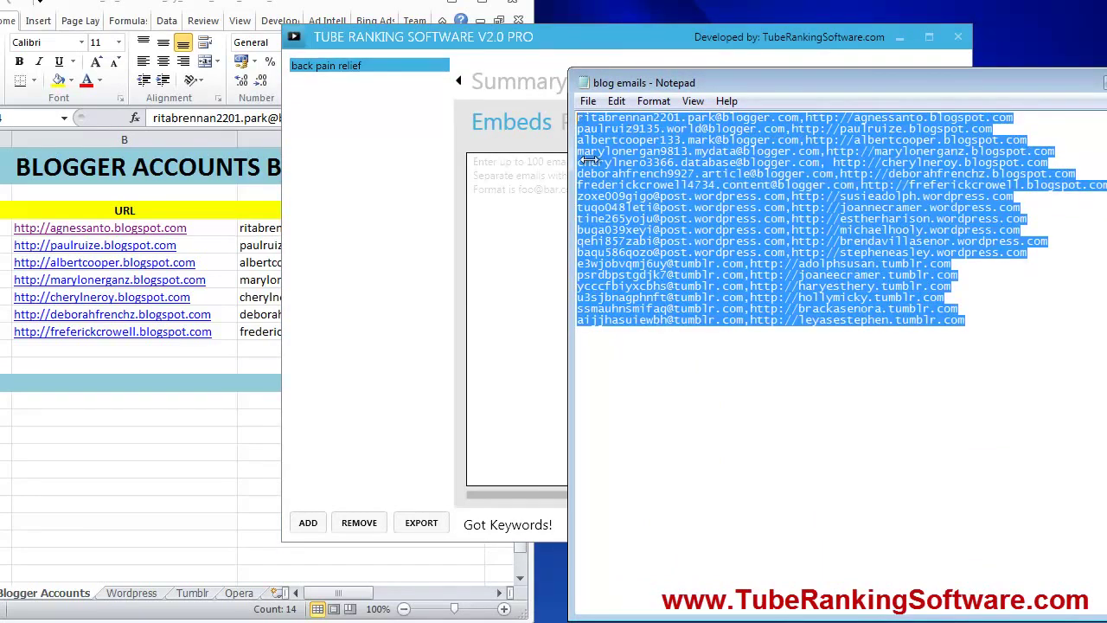
{"action": "left_click_drag", "start_coordinate": [762, 84], "coordinate": [471, 68]}
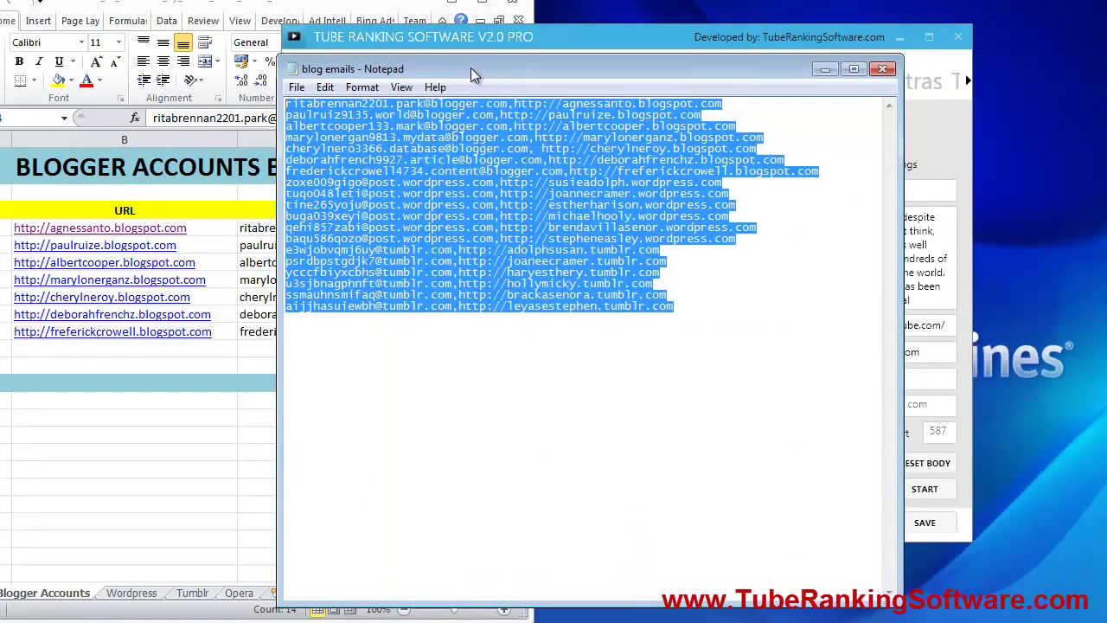
{"action": "left_click", "coordinate": [557, 125]}
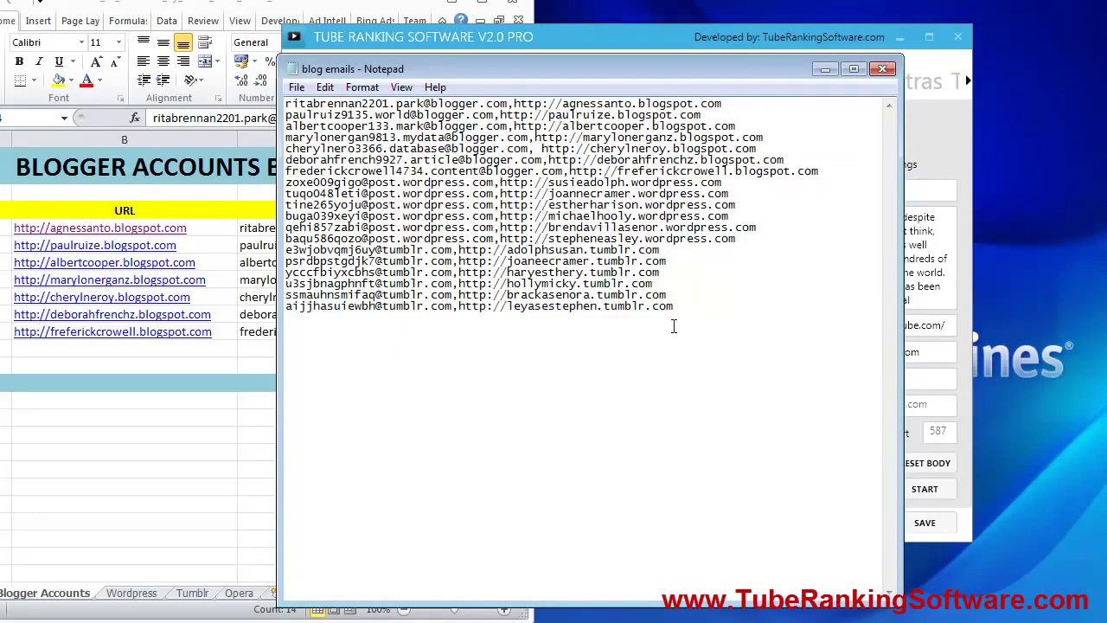
{"action": "left_click_drag", "start_coordinate": [677, 307], "coordinate": [263, 104]}
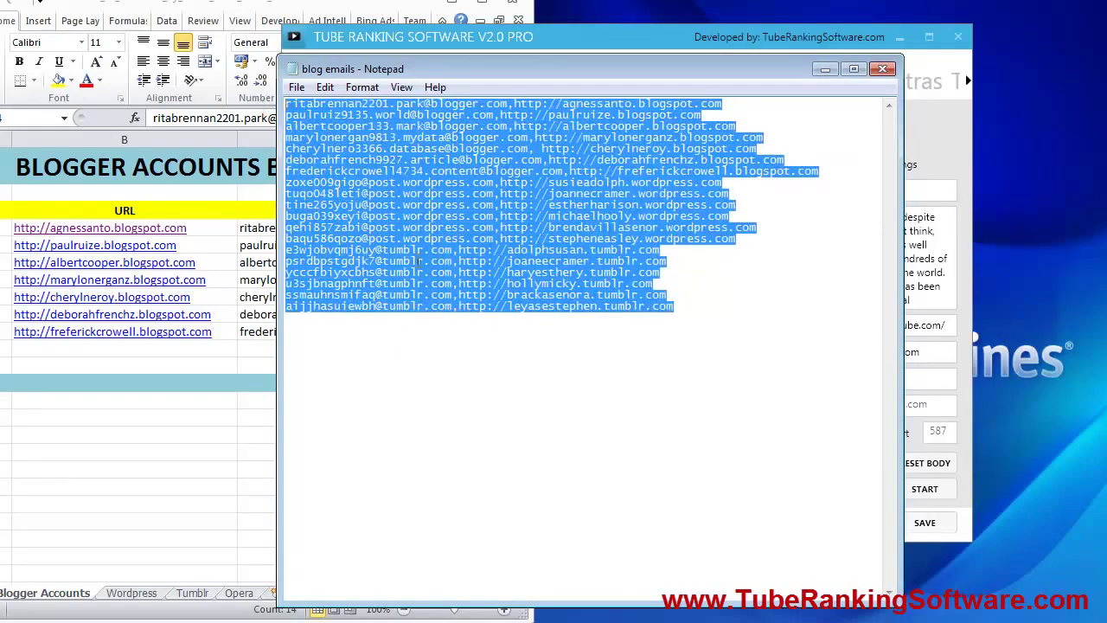
{"action": "left_click", "coordinate": [614, 421]}
{"action": "left_click_drag", "start_coordinate": [700, 303], "coordinate": [282, 90]}
{"action": "key", "text": "ctrl+c"}
Step: Paste the copied blog email and URL lines into the embeds recipient list of Tube Ranking Software, and clear the list again
{"action": "left_click_drag", "start_coordinate": [468, 69], "coordinate": [478, 89]}
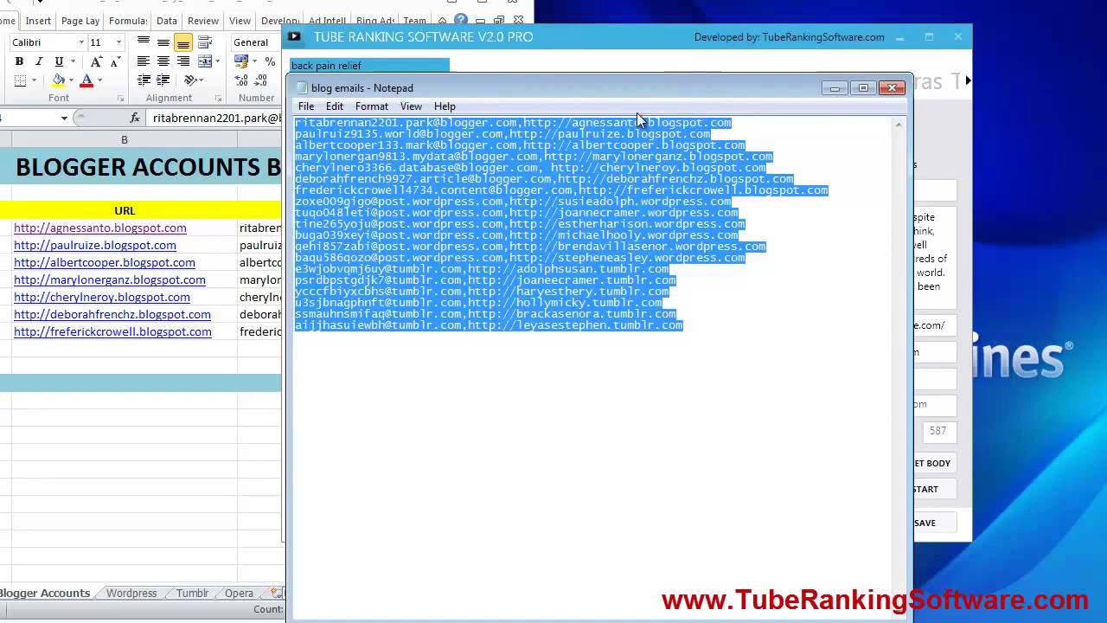
{"action": "left_click", "coordinate": [831, 92]}
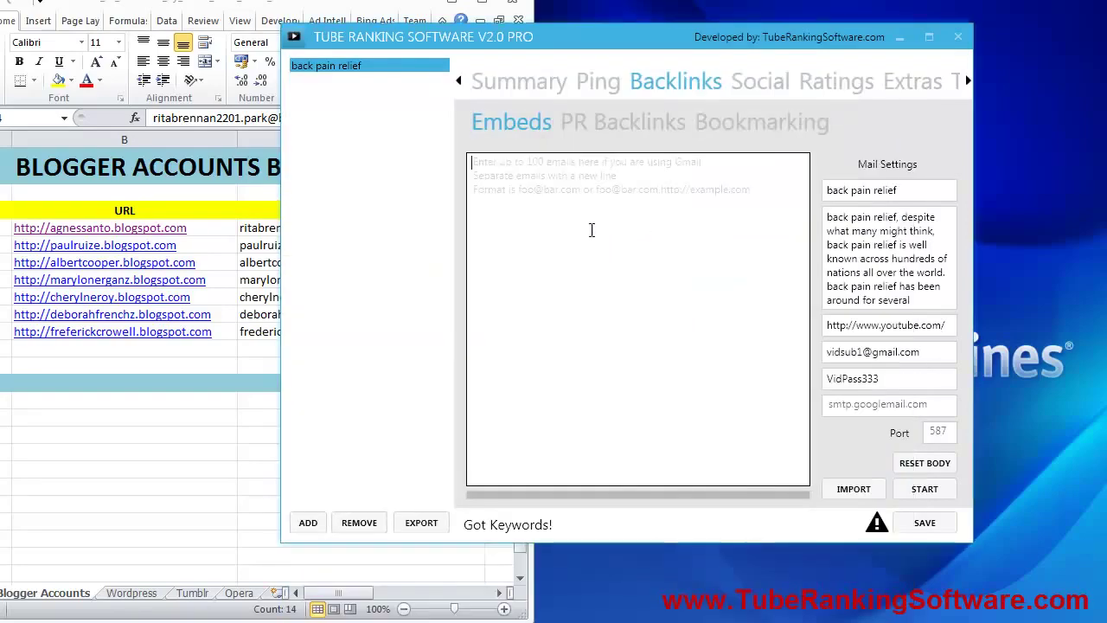
{"action": "left_click", "coordinate": [534, 178]}
{"action": "key", "text": "ctrl+v"}
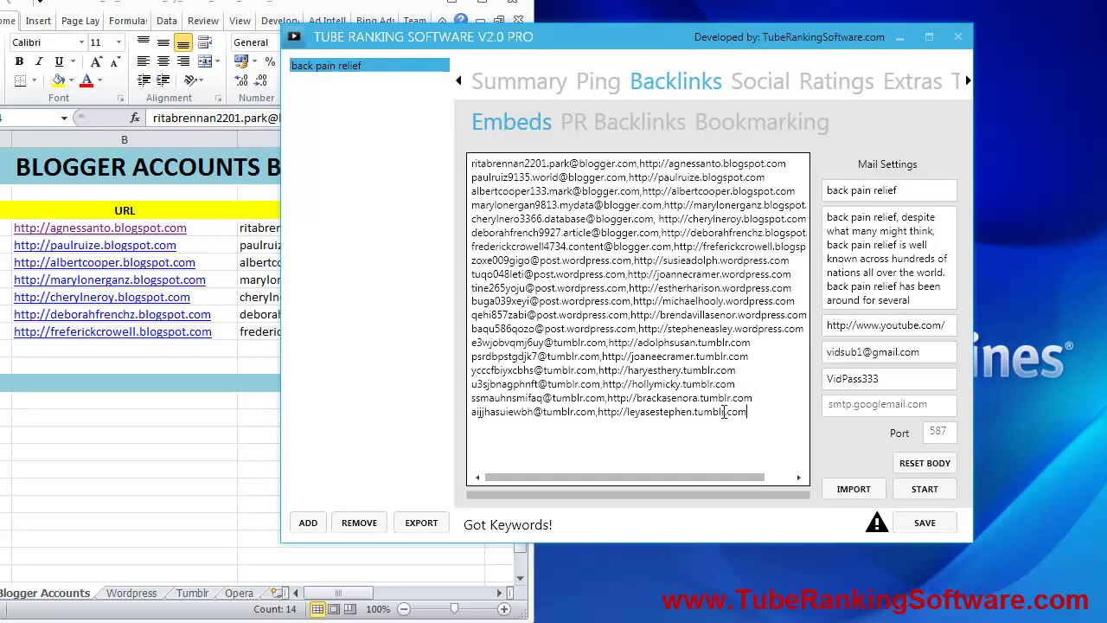
{"action": "key", "text": "ctrl+a"}
{"action": "key", "text": "Delete"}
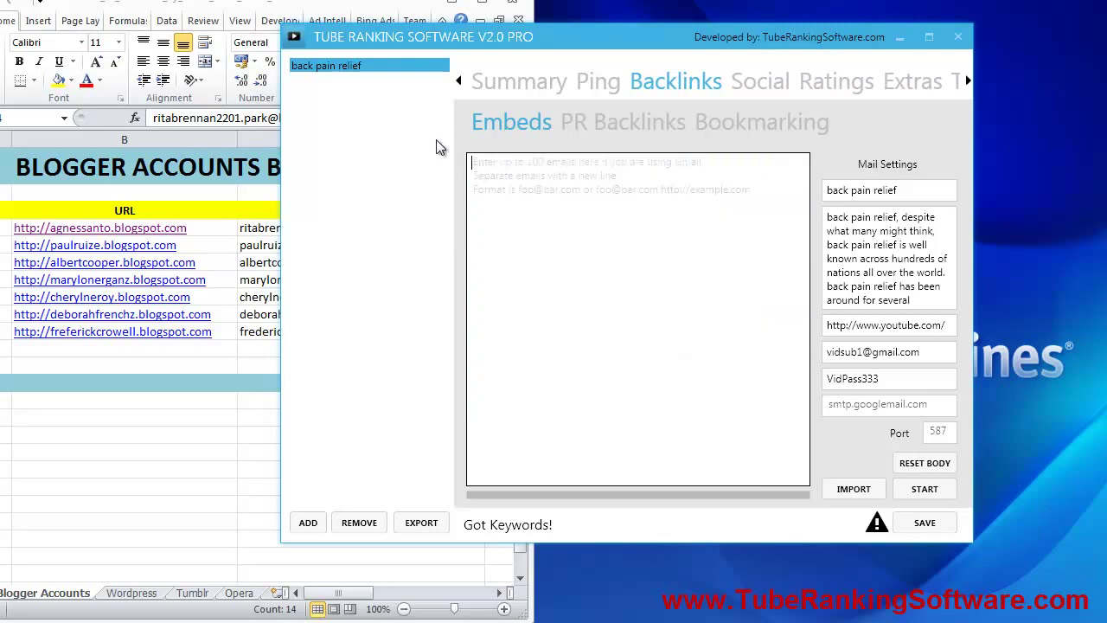
Step: Import the blog emails CSV into the embeds recipient list and remove the stray trailing comma from the second line
{"action": "left_click", "coordinate": [854, 489]}
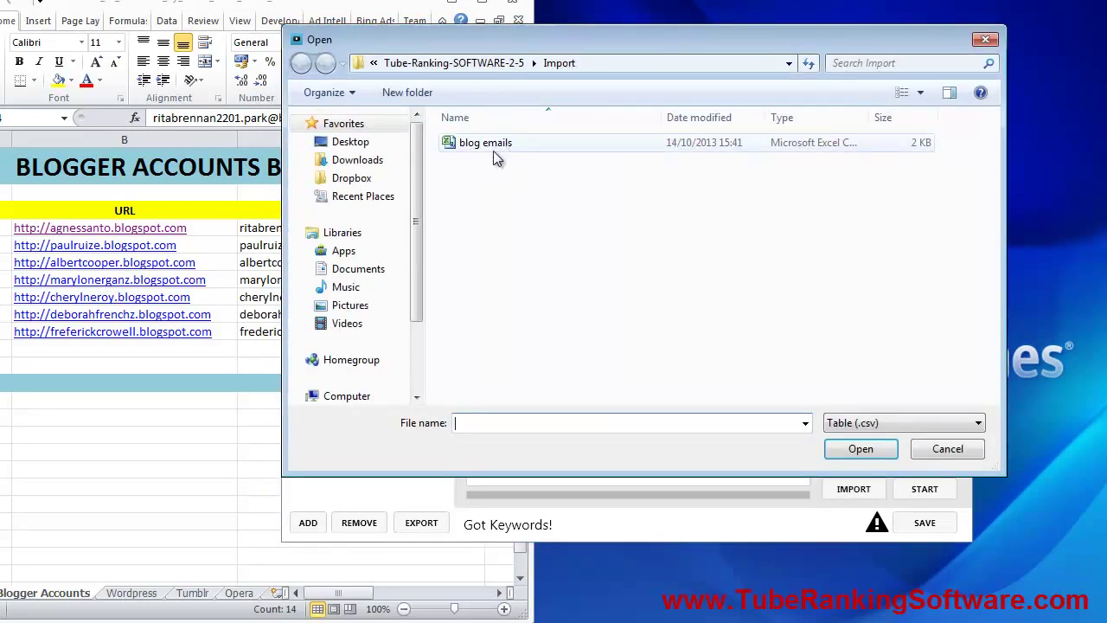
{"action": "left_click", "coordinate": [522, 149]}
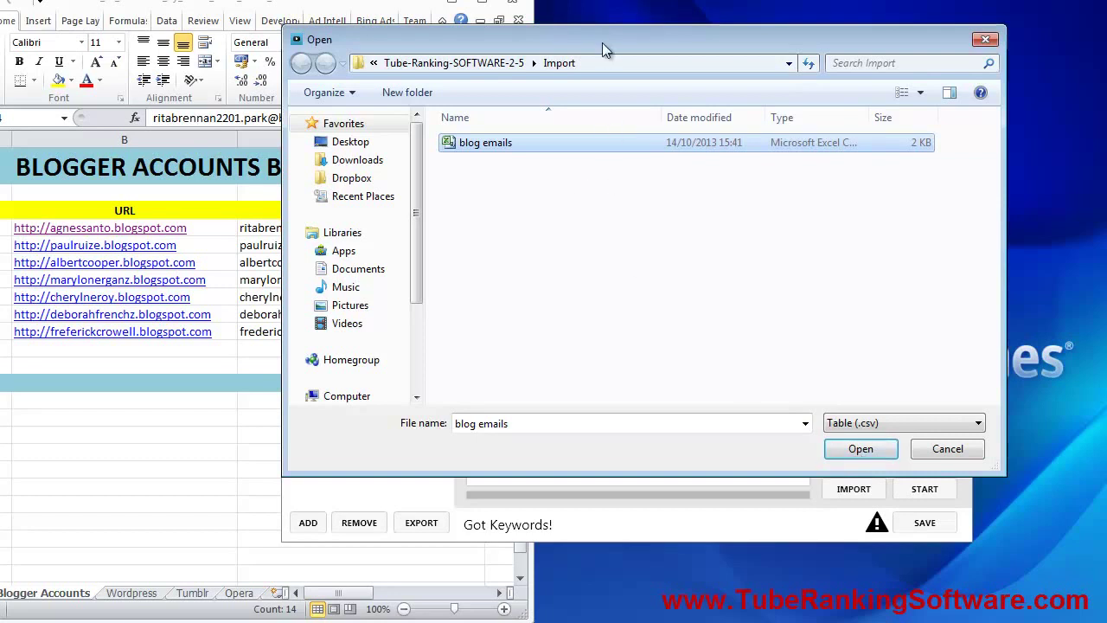
{"action": "mouse_move", "coordinate": [602, 42]}
{"action": "left_mouse_down"}
{"action": "mouse_move", "coordinate": [582, 43]}
{"action": "mouse_move", "coordinate": [598, 44]}
{"action": "left_mouse_up"}
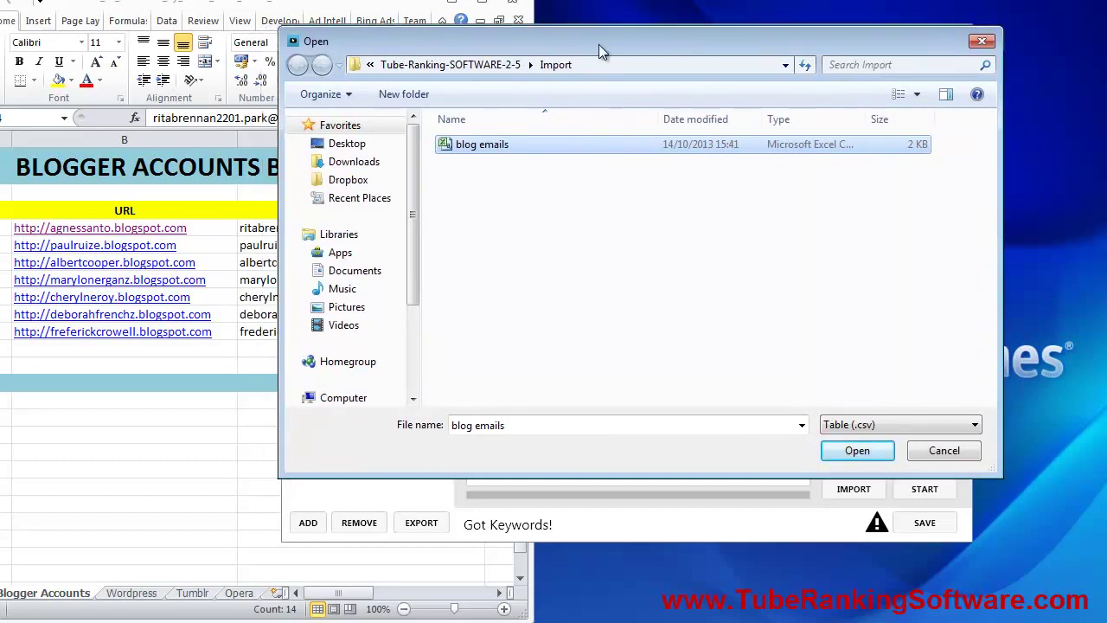
{"action": "left_click", "coordinate": [828, 454]}
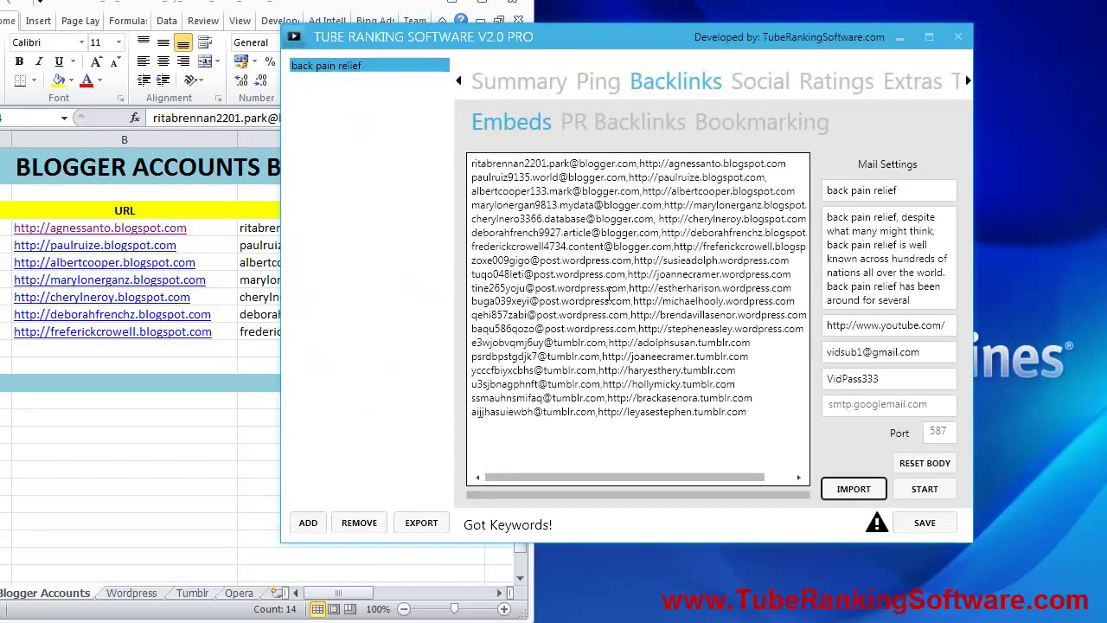
{"action": "left_click", "coordinate": [775, 179]}
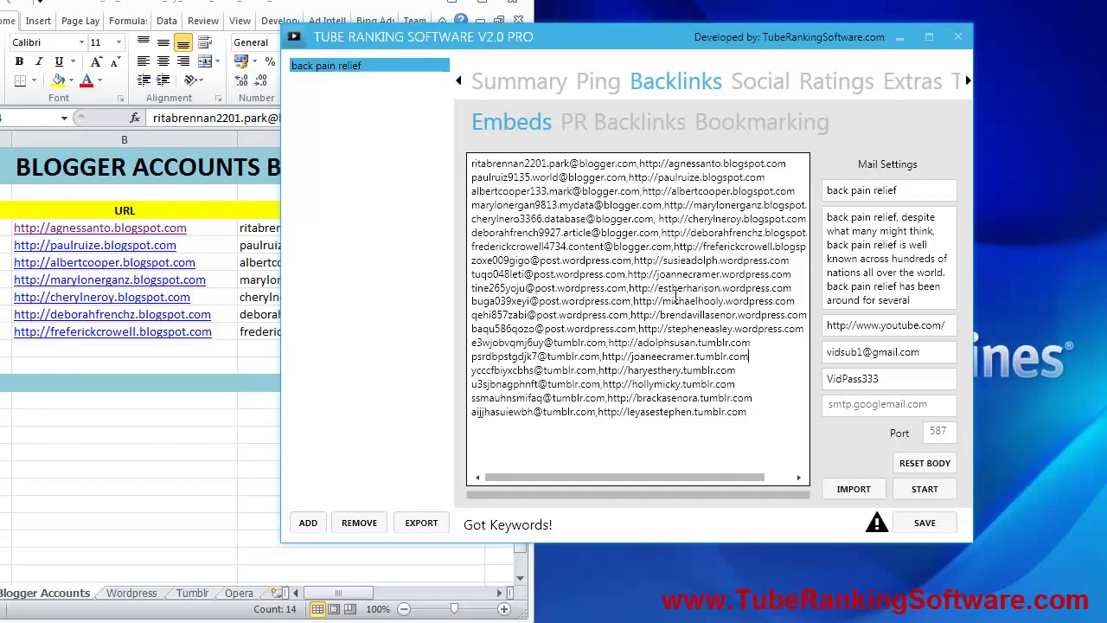
{"action": "left_click", "coordinate": [700, 431]}
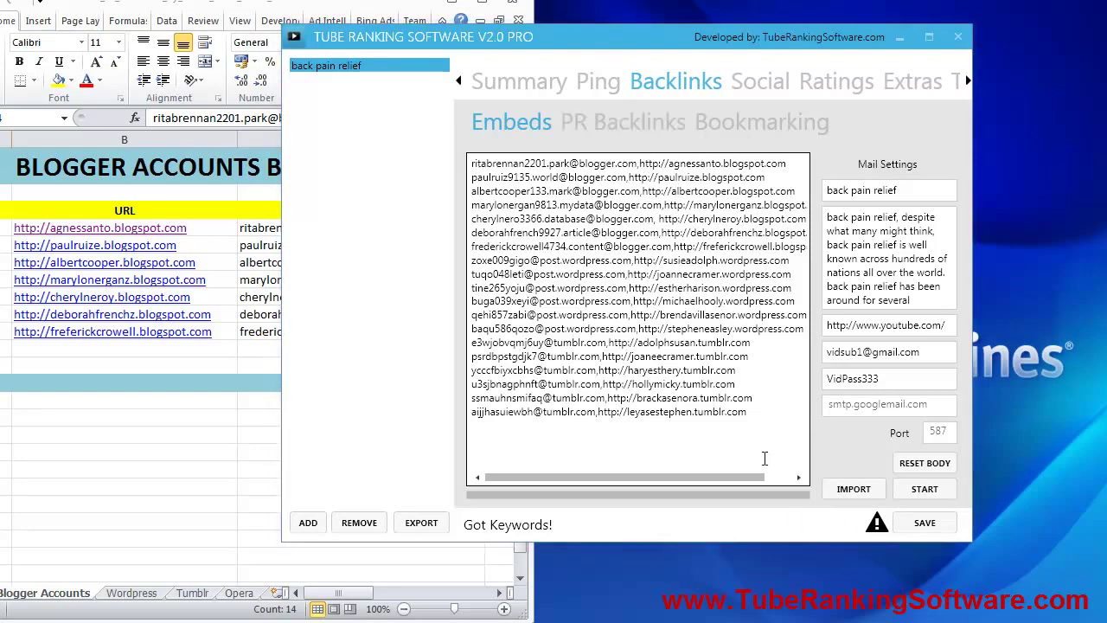
Step: Copy the last Tumblr blog URL from the recipient list and open it in a new Chrome incognito window
{"action": "left_click_drag", "start_coordinate": [744, 414], "coordinate": [598, 414]}
{"action": "key", "text": "ctrl+c"}
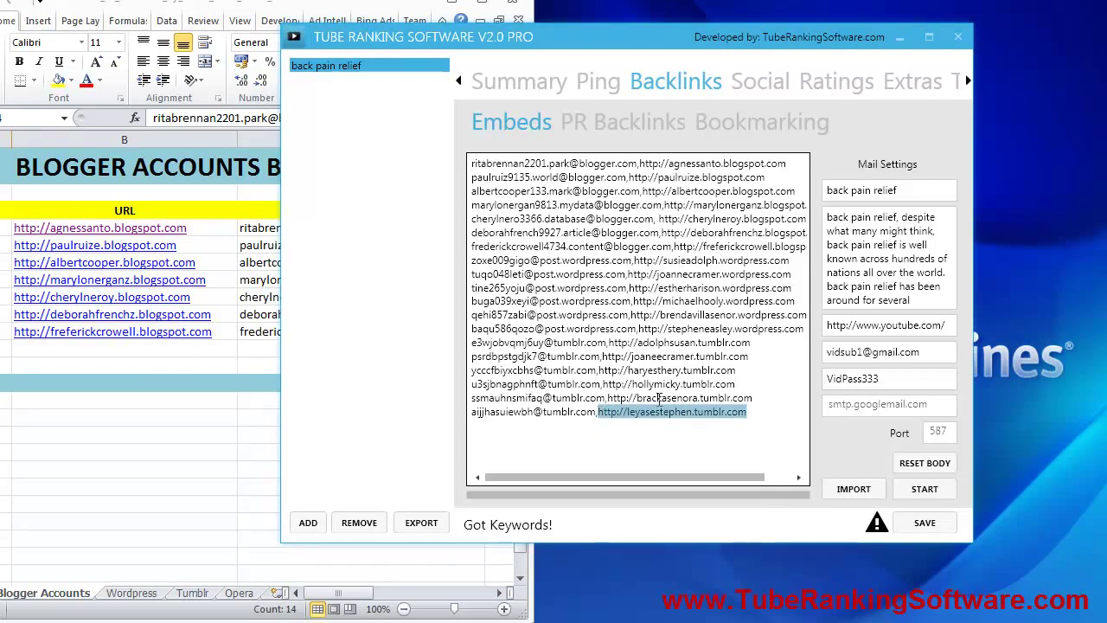
{"action": "key", "text": "ctrl+shift+n"}
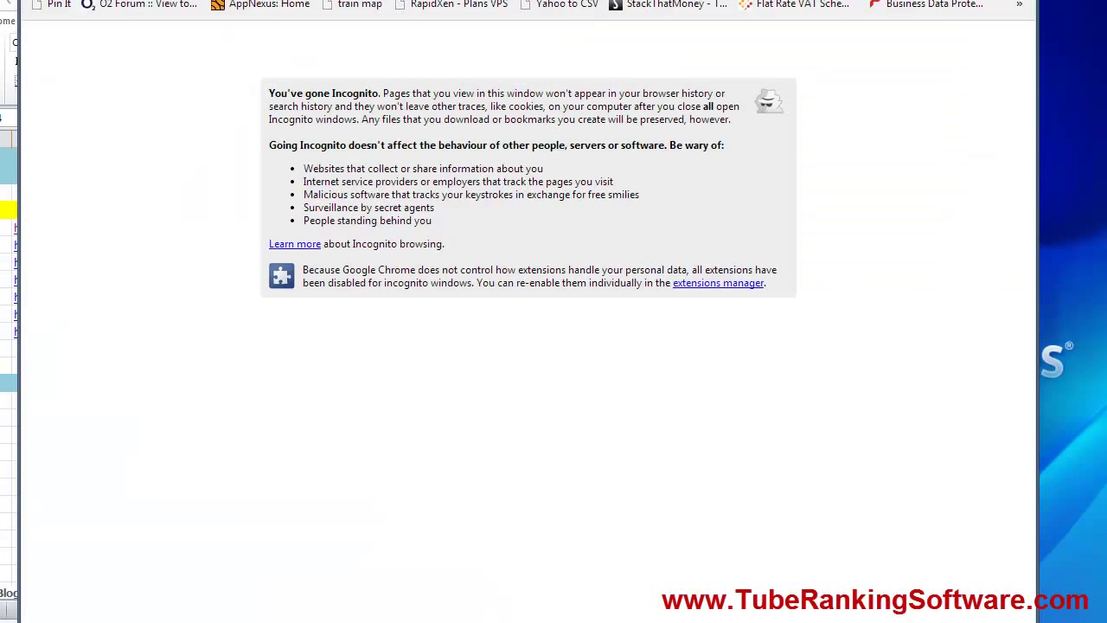
{"action": "key", "text": "ctrl+v"}
{"action": "key", "text": "Return"}
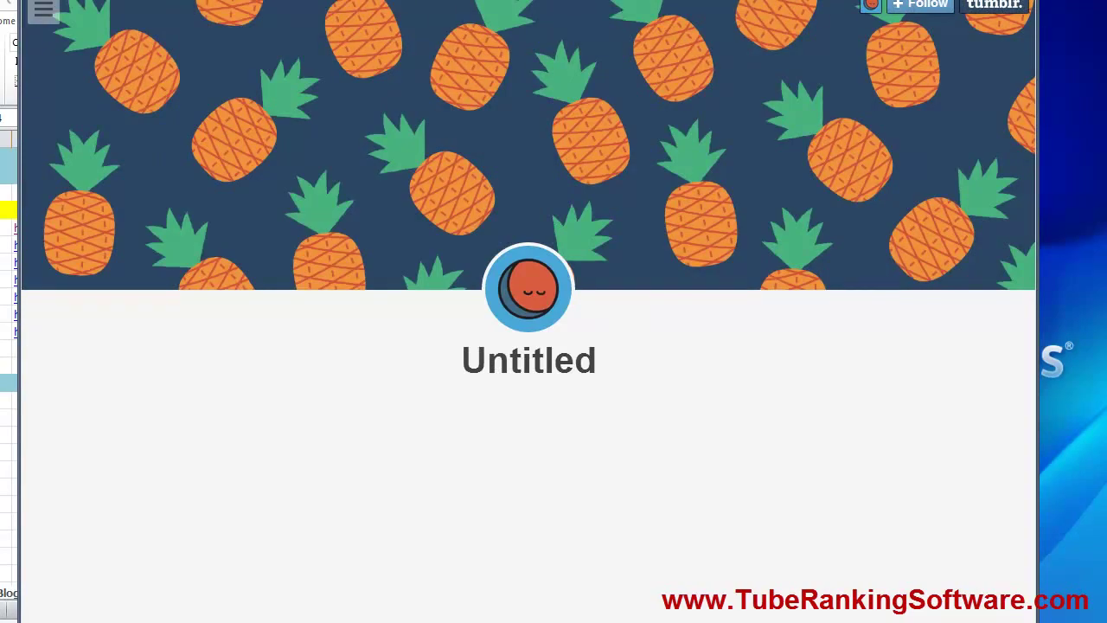
Step: Copy the second Blogger URL from the recipient list, open it in the incognito window, and return to Tube Ranking Software
{"action": "key", "text": "alt+Tab"}
{"action": "left_click", "coordinate": [692, 200]}
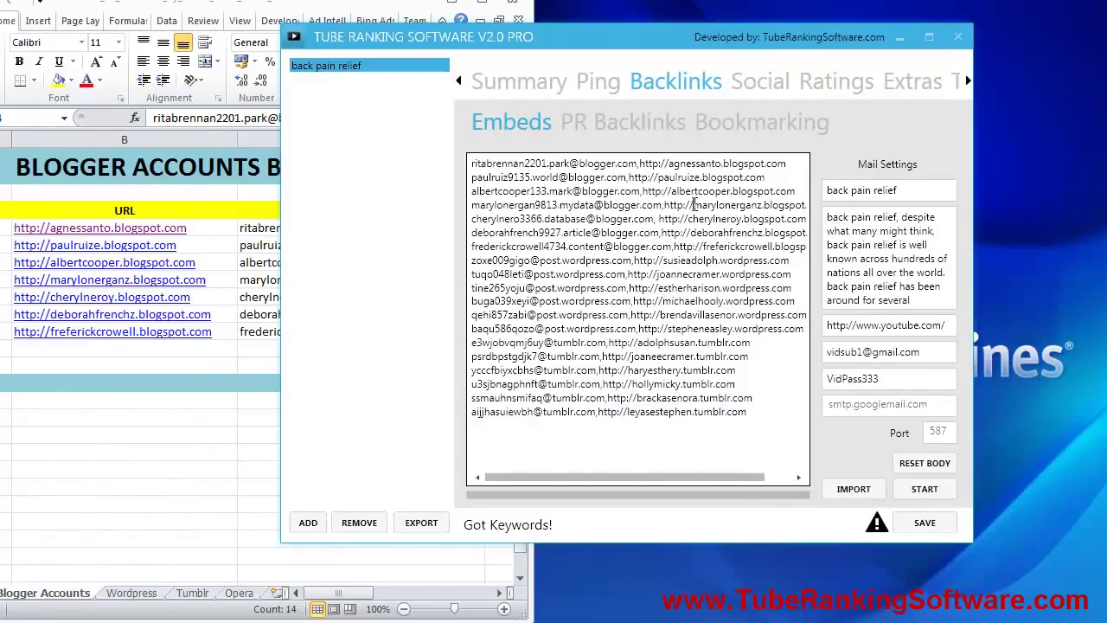
{"action": "left_click_drag", "start_coordinate": [766, 177], "coordinate": [632, 180]}
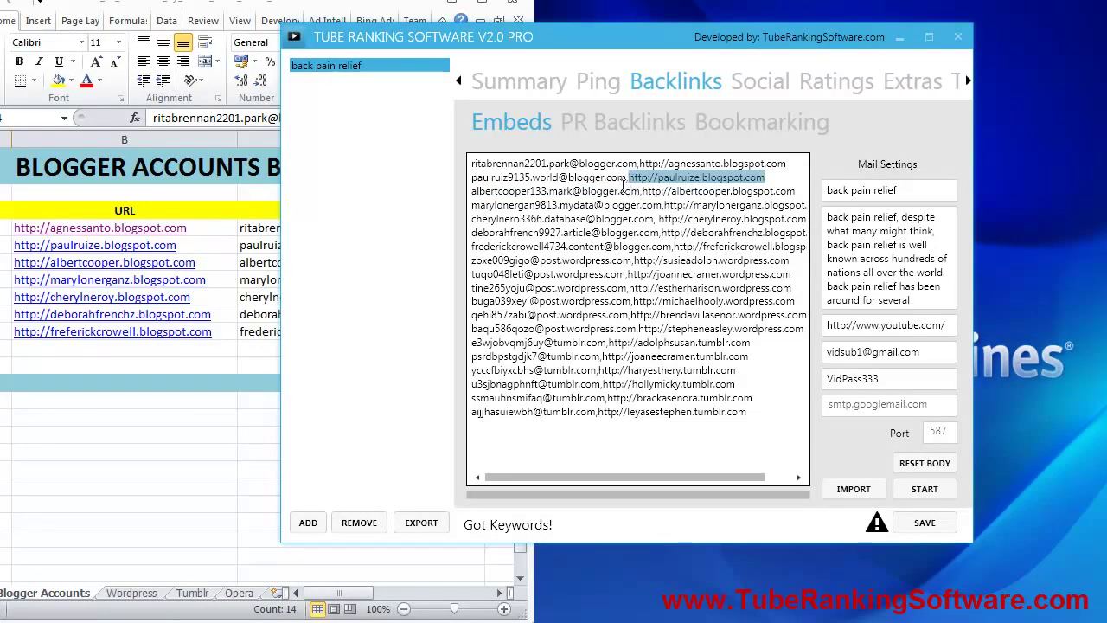
{"action": "key", "text": "alt+Tab"}
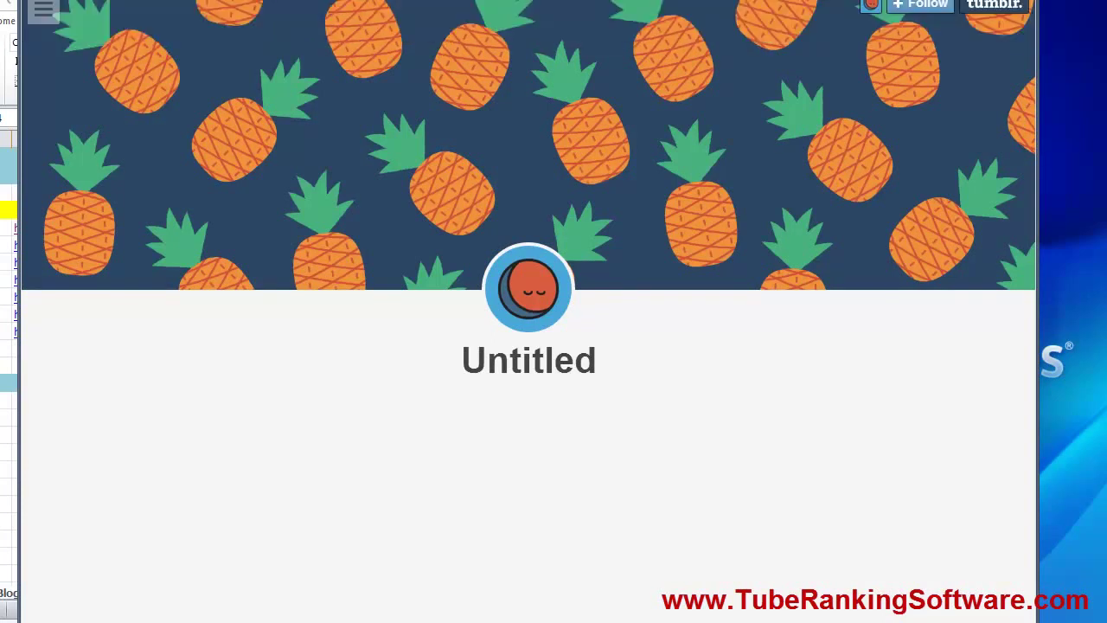
{"action": "key", "text": "Return"}
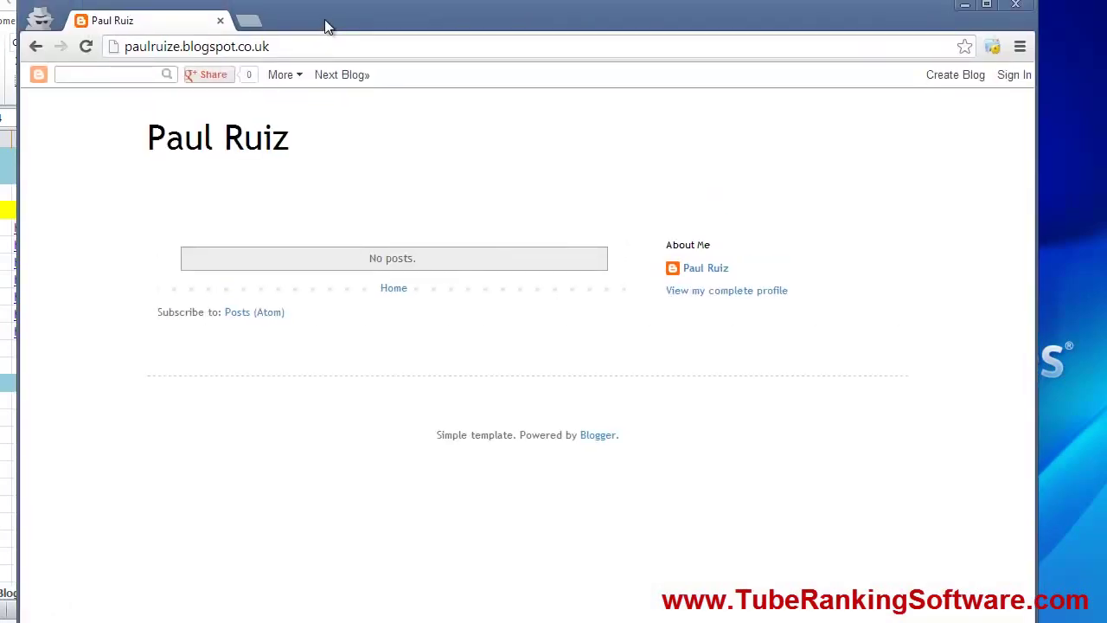
{"action": "left_click", "coordinate": [965, 5]}
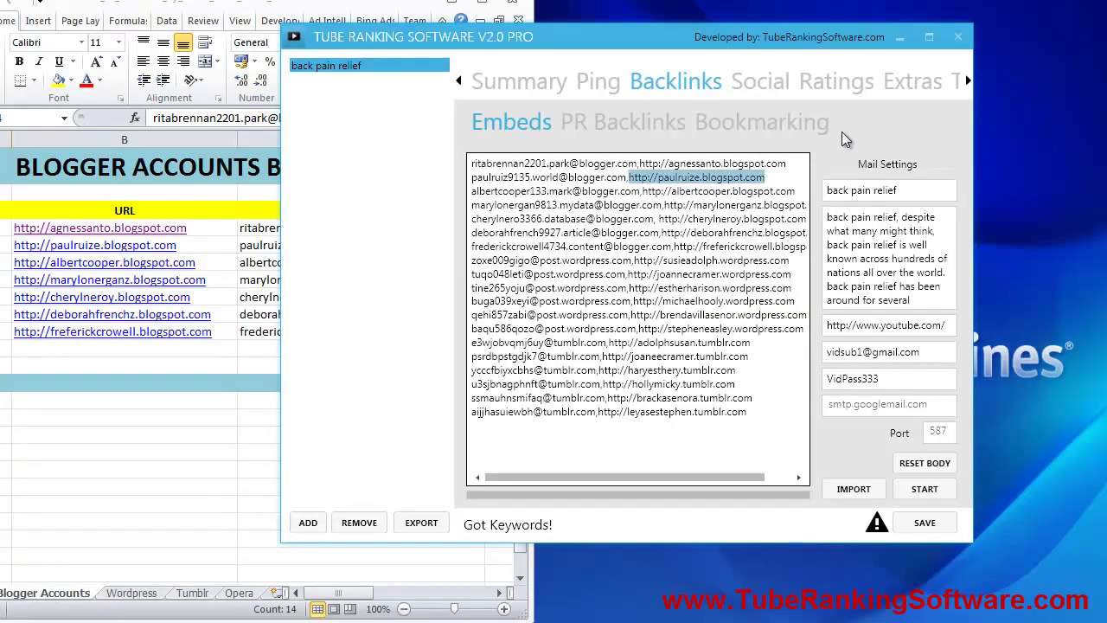
Step: Save the back pain relief project and start sending the embed emails to the listed blogs
{"action": "left_click", "coordinate": [842, 378]}
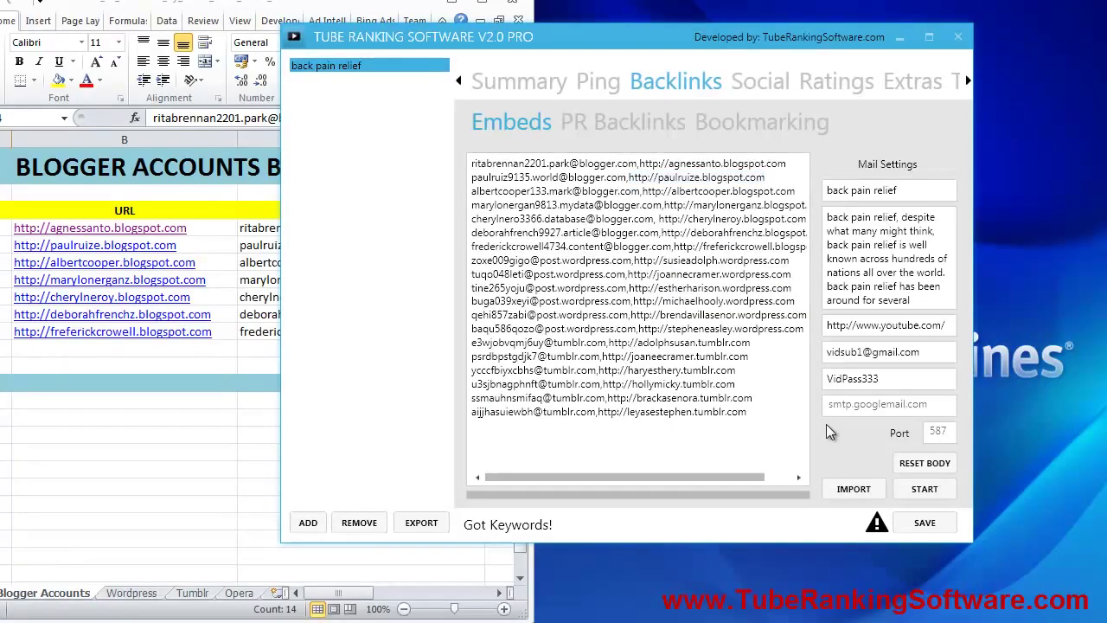
{"action": "left_click", "coordinate": [922, 524]}
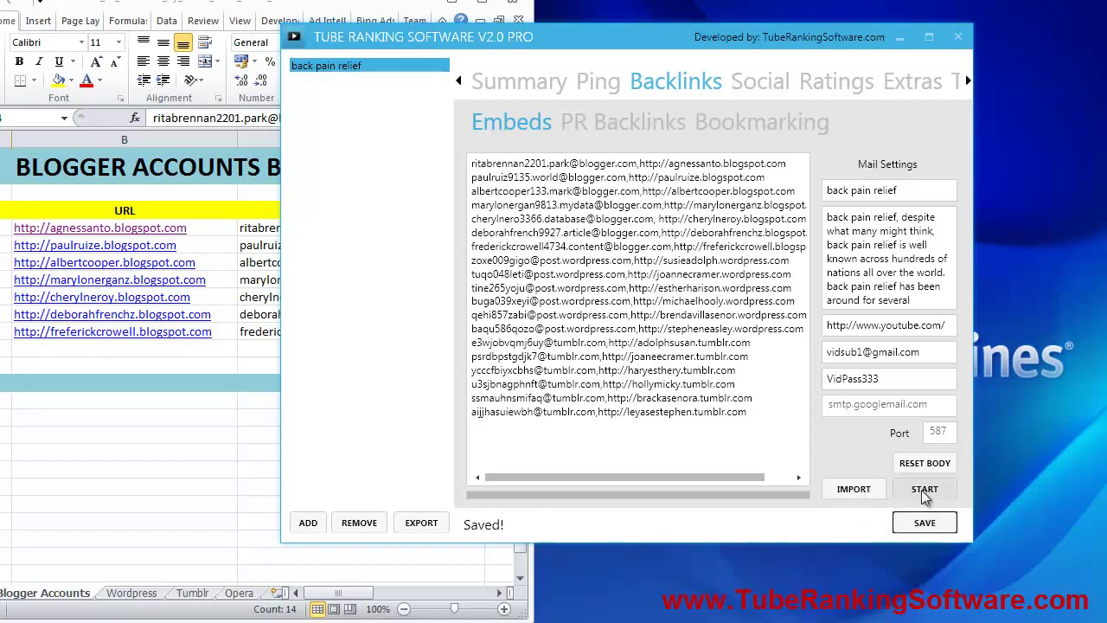
{"action": "left_click", "coordinate": [924, 491]}
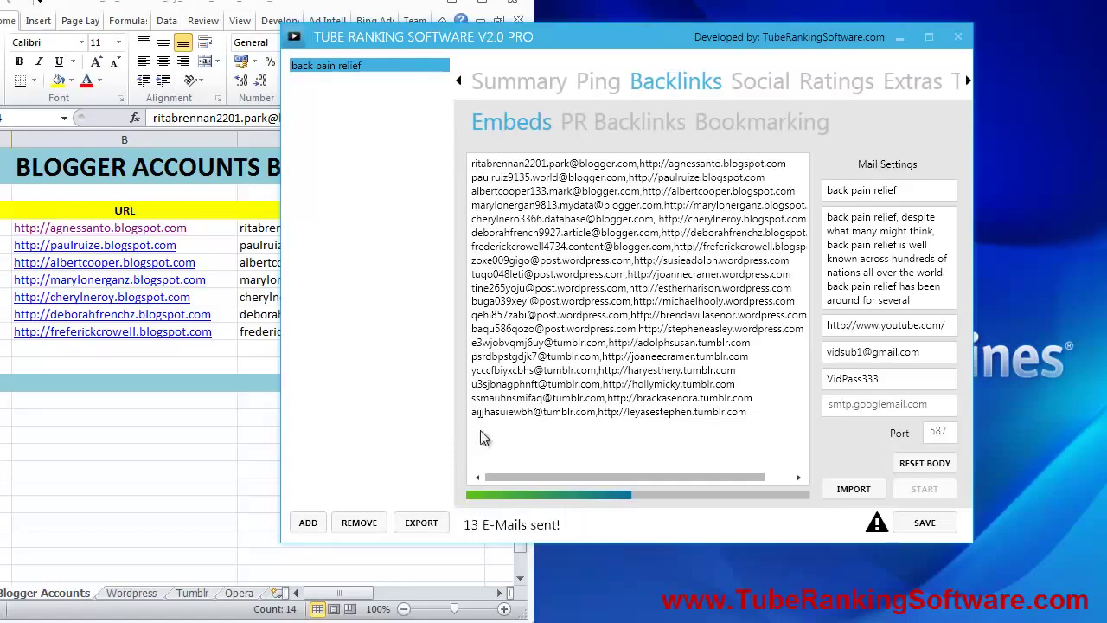
Step: Switch to the Excel accounts workbook, examine the Blogger, Wordpress and Tumblr account sheets, and minimize the workbook
{"action": "key", "text": "alt+Tab"}
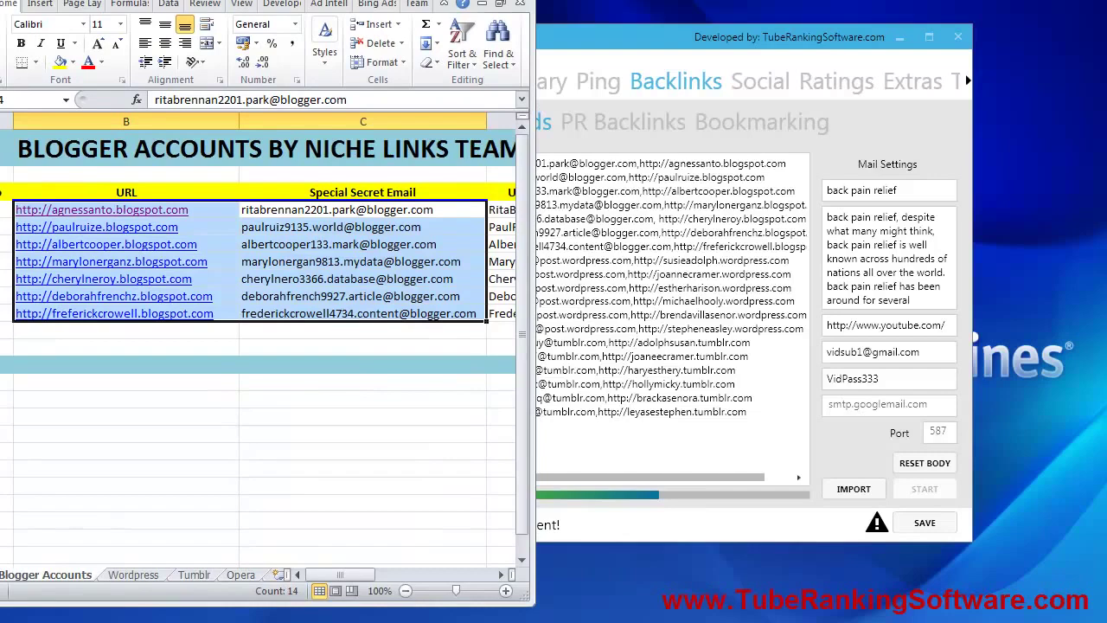
{"action": "left_click_drag", "start_coordinate": [430, 157], "coordinate": [589, 163]}
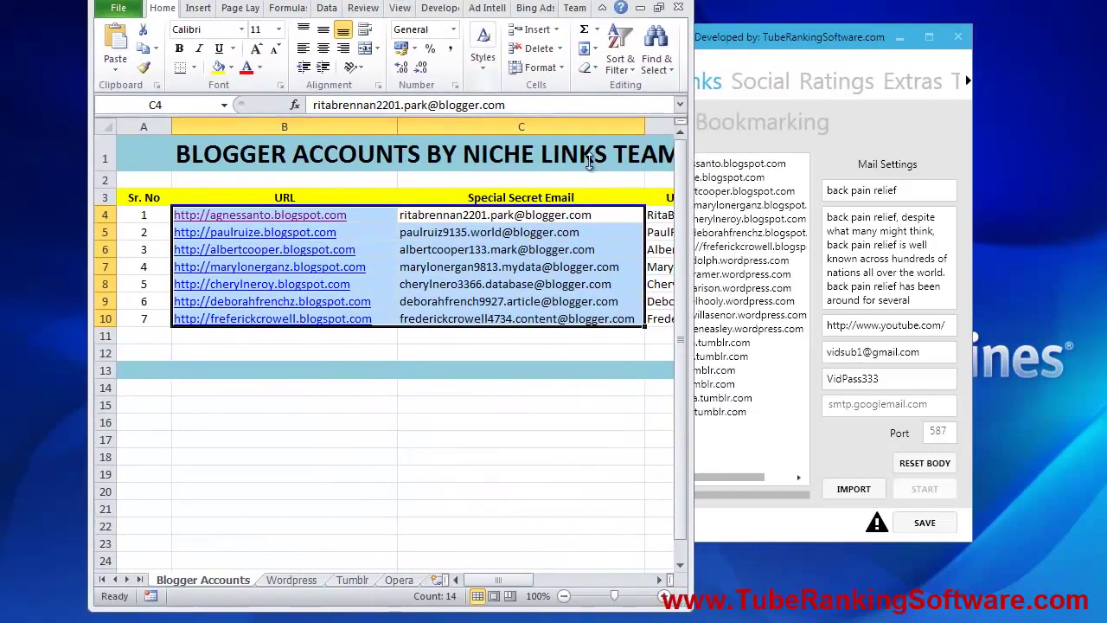
{"action": "left_click", "coordinate": [291, 582]}
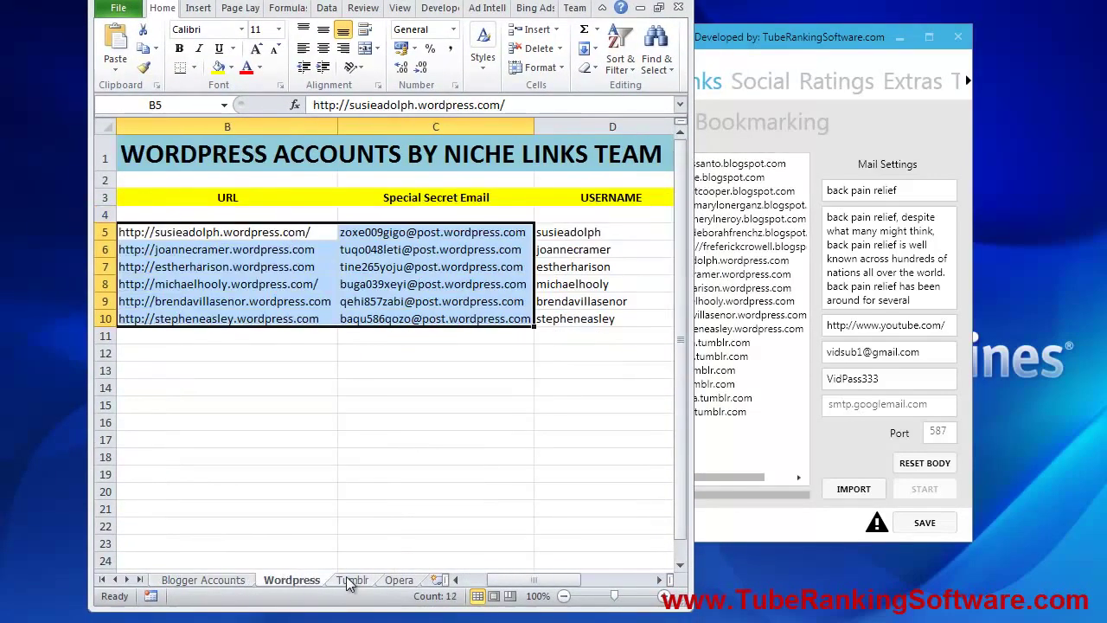
{"action": "left_click", "coordinate": [350, 582]}
{"action": "left_click", "coordinate": [294, 583]}
{"action": "left_click", "coordinate": [221, 585]}
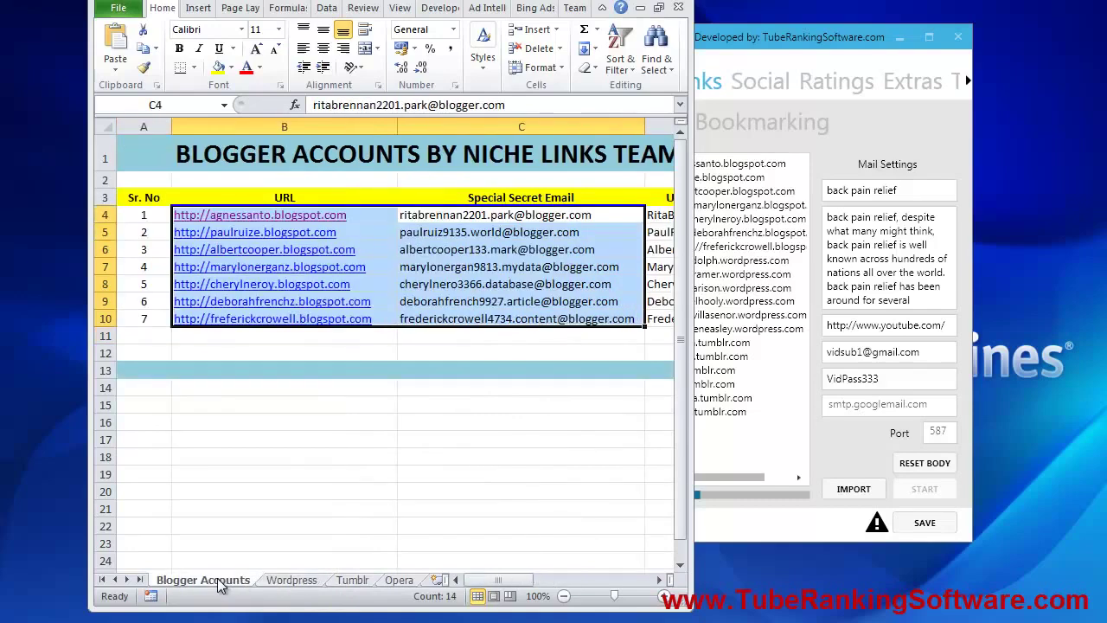
{"action": "left_click_drag", "start_coordinate": [404, 2], "coordinate": [326, 24]}
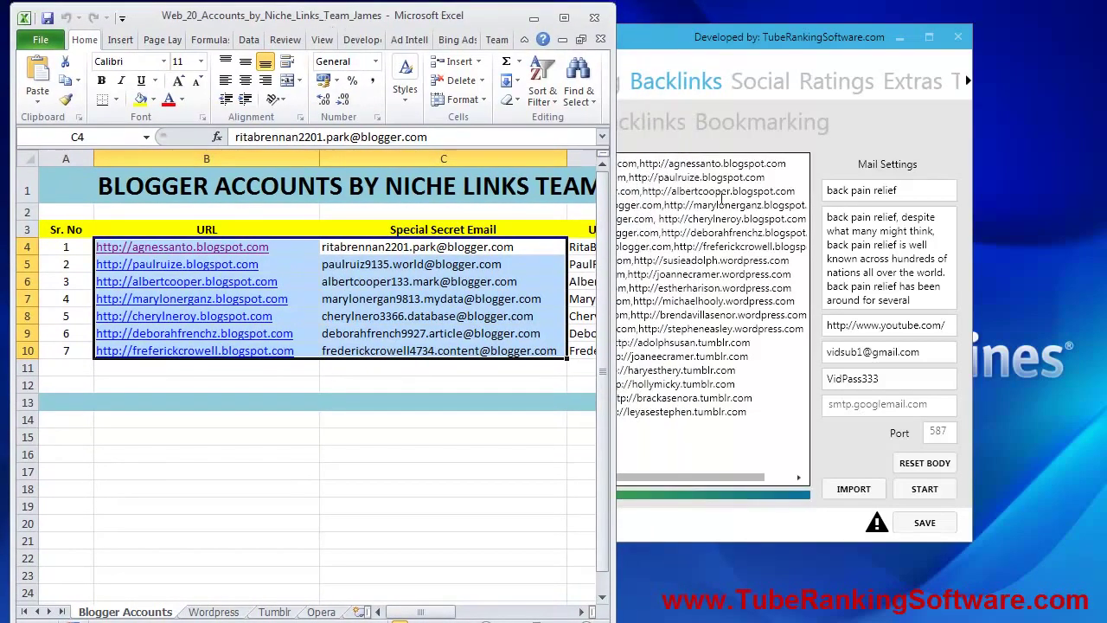
{"action": "left_click", "coordinate": [533, 17]}
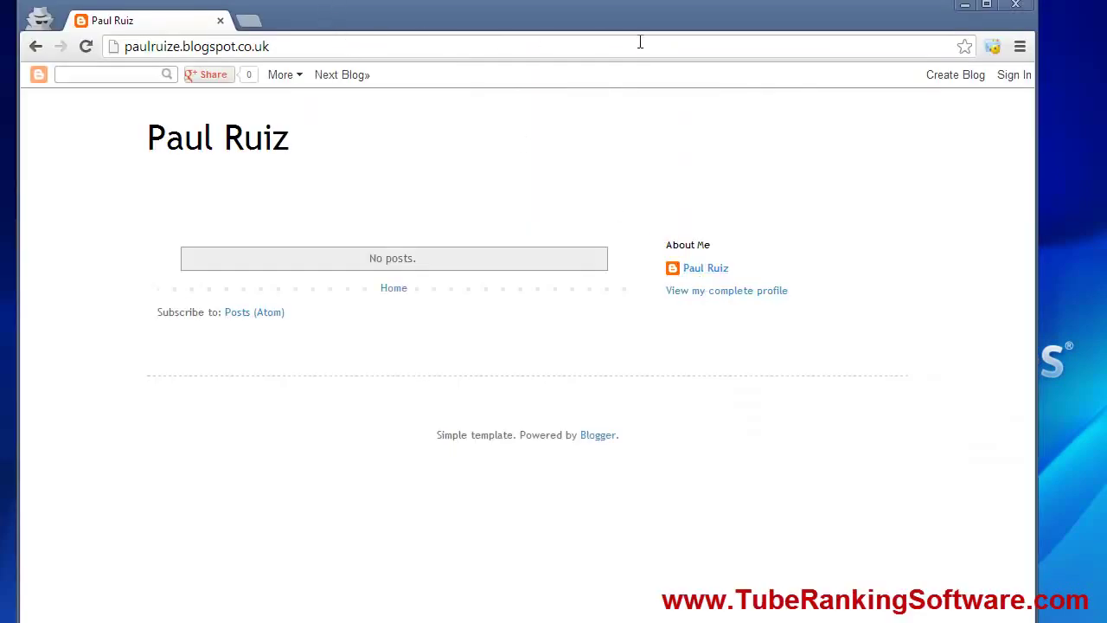
Step: Reload the Blogger blog in the incognito window and examine its posts down to the keyword tags
{"action": "left_click", "coordinate": [87, 48]}
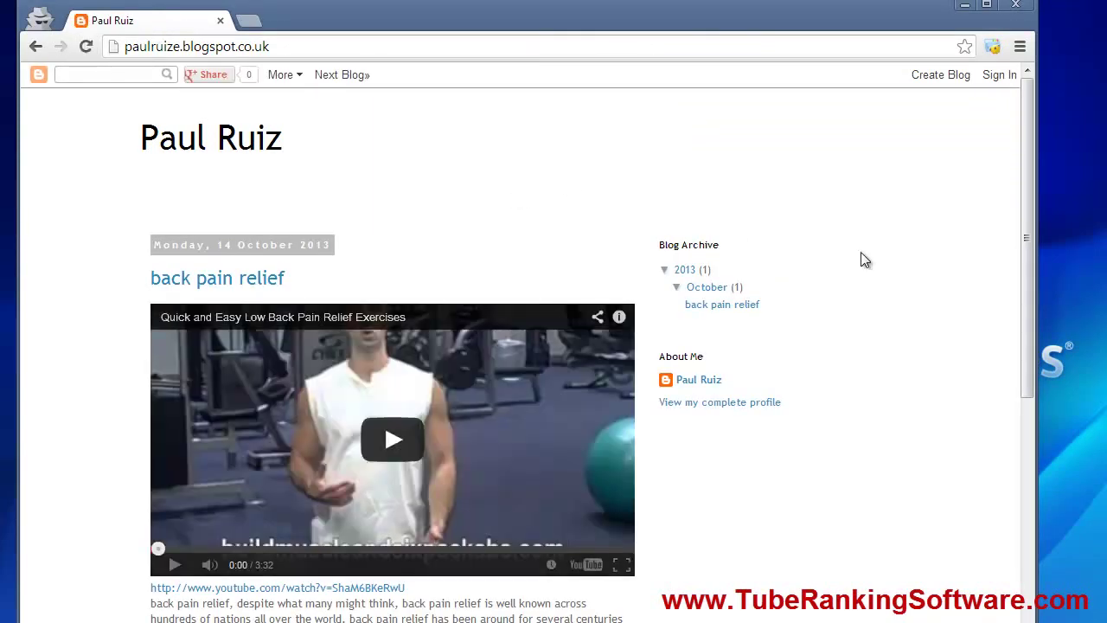
{"action": "left_click_drag", "start_coordinate": [1028, 185], "coordinate": [1027, 337]}
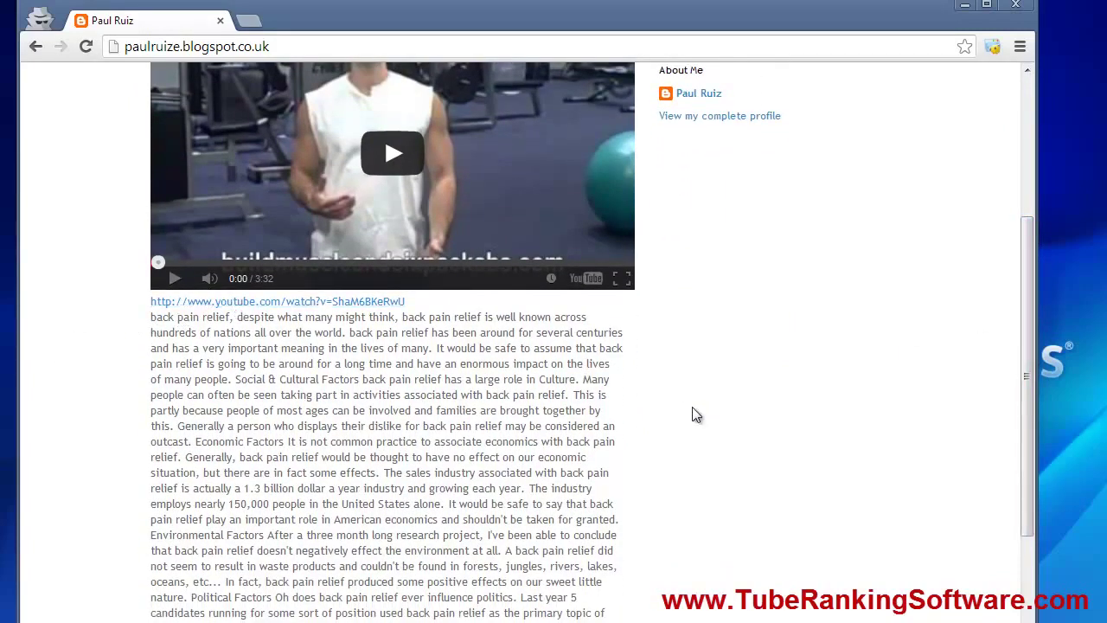
{"action": "left_click_drag", "start_coordinate": [1030, 381], "coordinate": [1030, 484]}
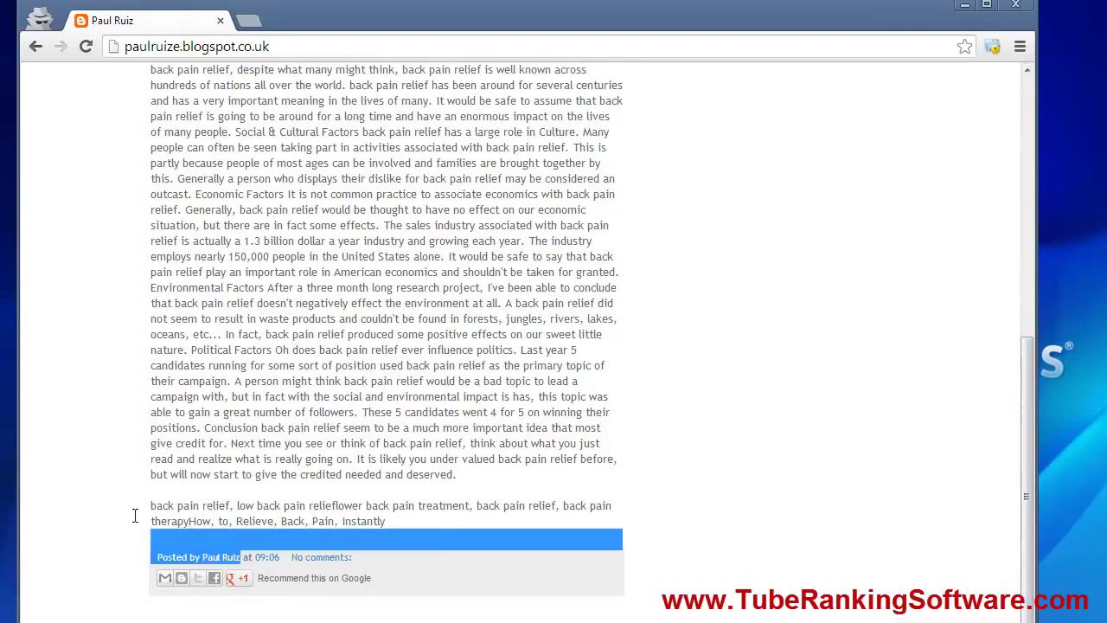
{"action": "triple_click", "coordinate": [150, 507]}
{"action": "left_click", "coordinate": [216, 489]}
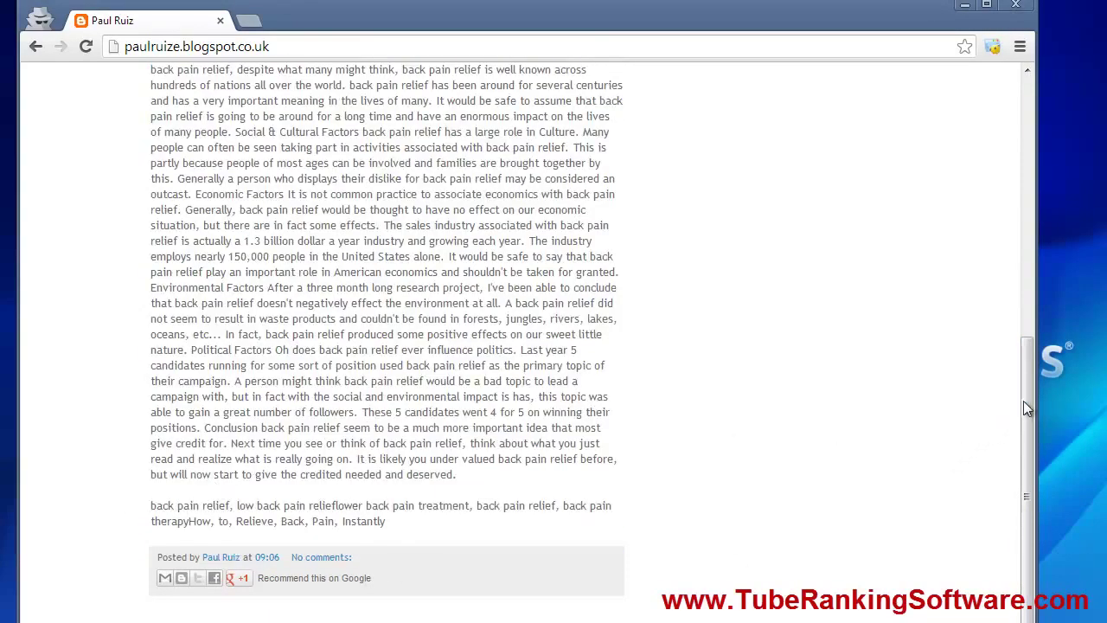
{"action": "left_click_drag", "start_coordinate": [1026, 400], "coordinate": [987, 135]}
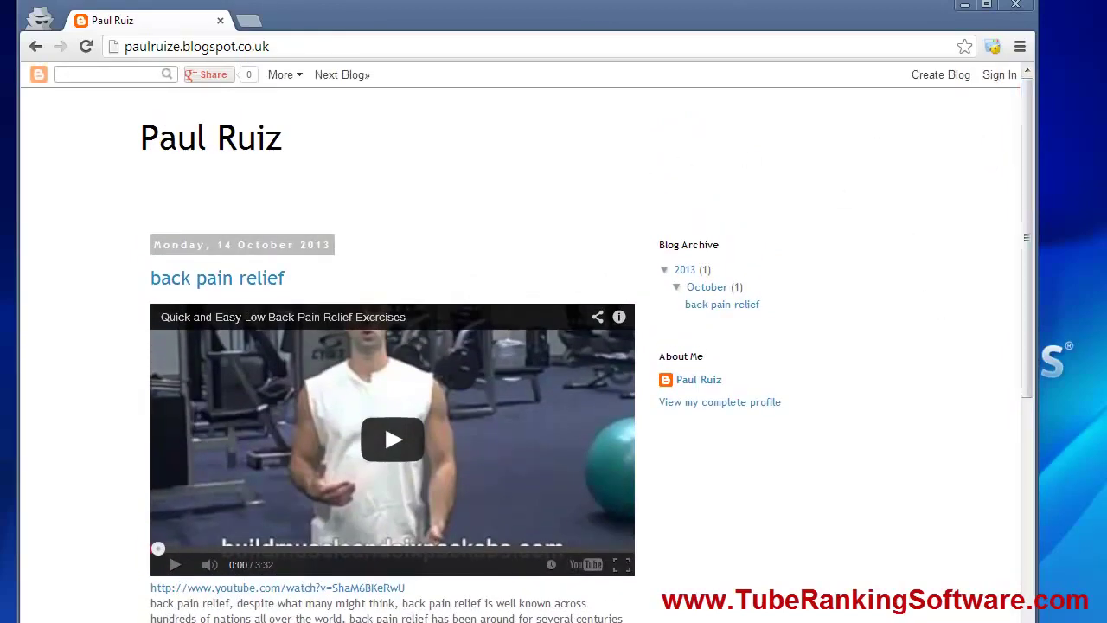
Step: Copy the first WordPress blog URL from the recipient list and open it in the incognito window to examine its posts
{"action": "key", "text": "alt+Tab"}
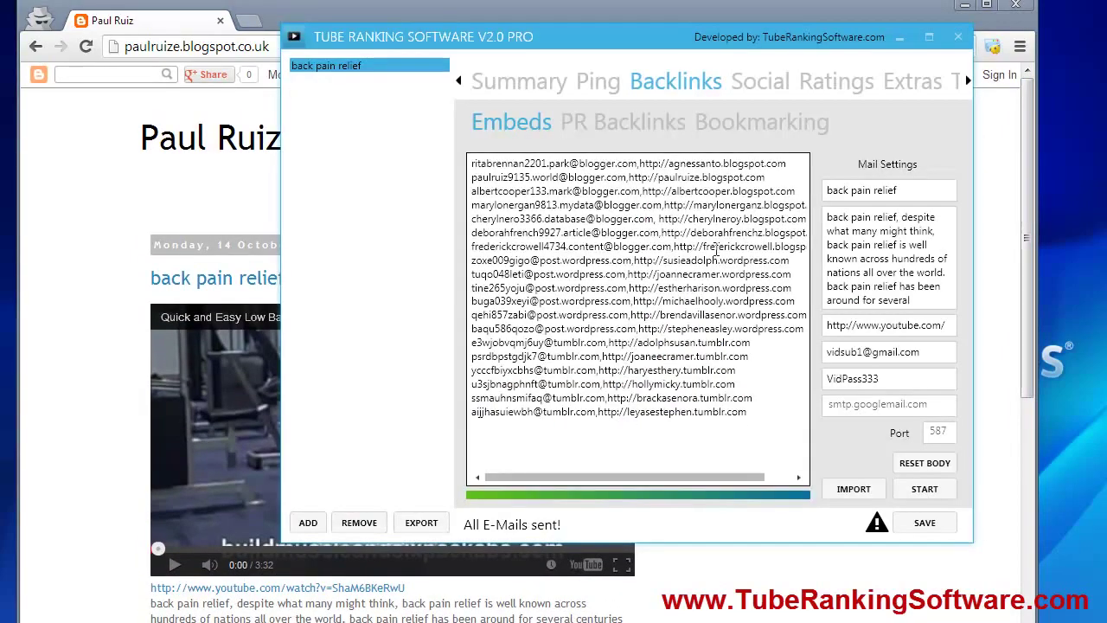
{"action": "left_click_drag", "start_coordinate": [770, 267], "coordinate": [638, 263]}
{"action": "key", "text": "ctrl+c"}
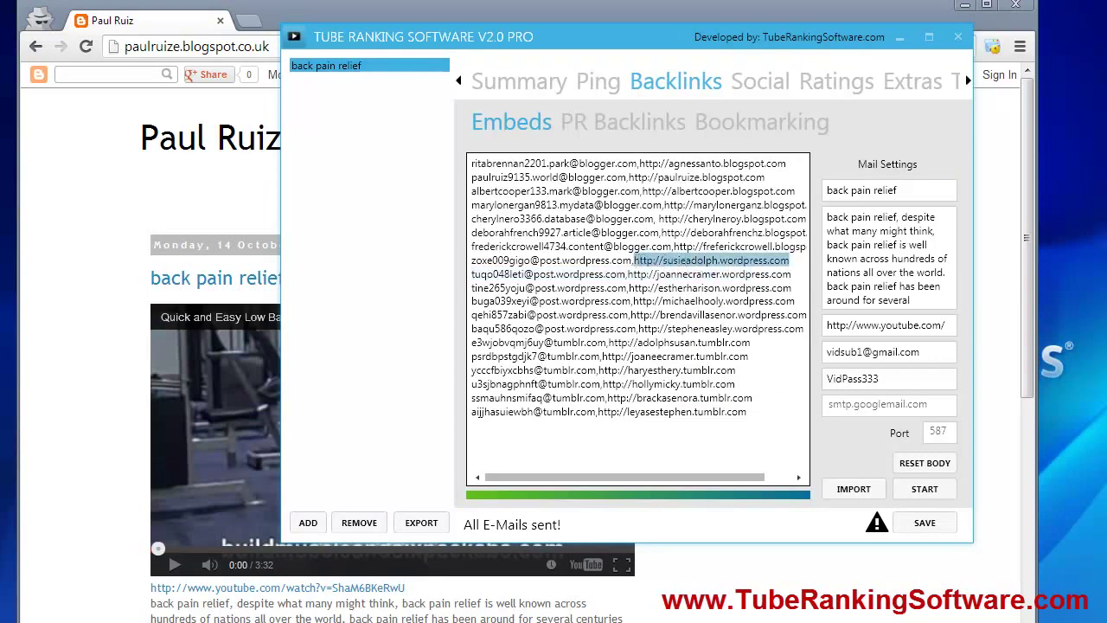
{"action": "left_click", "coordinate": [270, 47]}
{"action": "key", "text": "ctrl+v"}
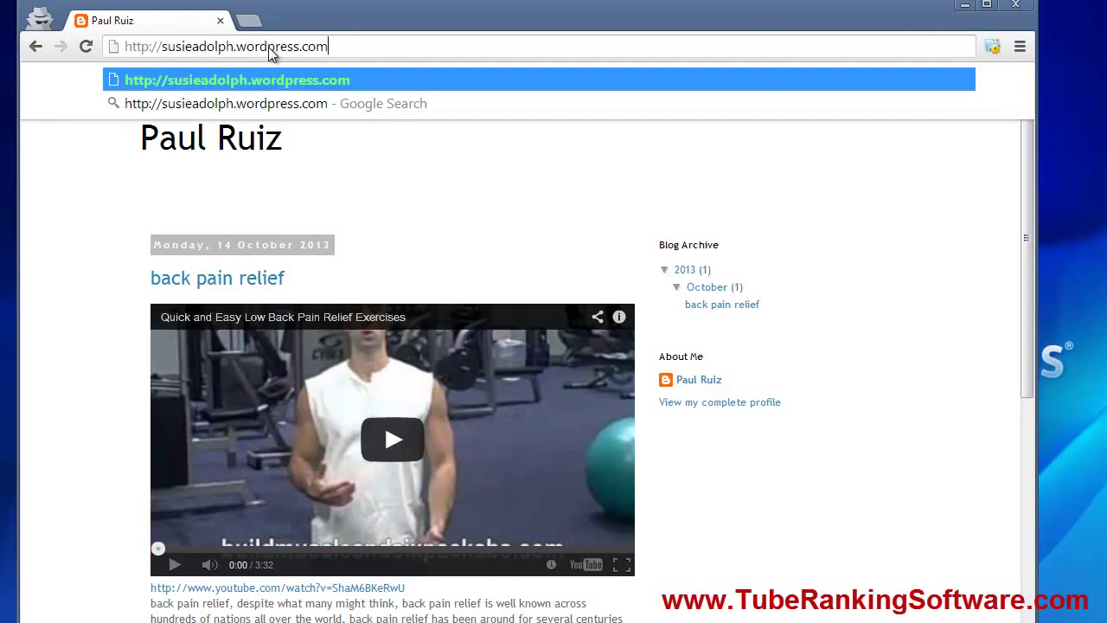
{"action": "key", "text": "Return"}
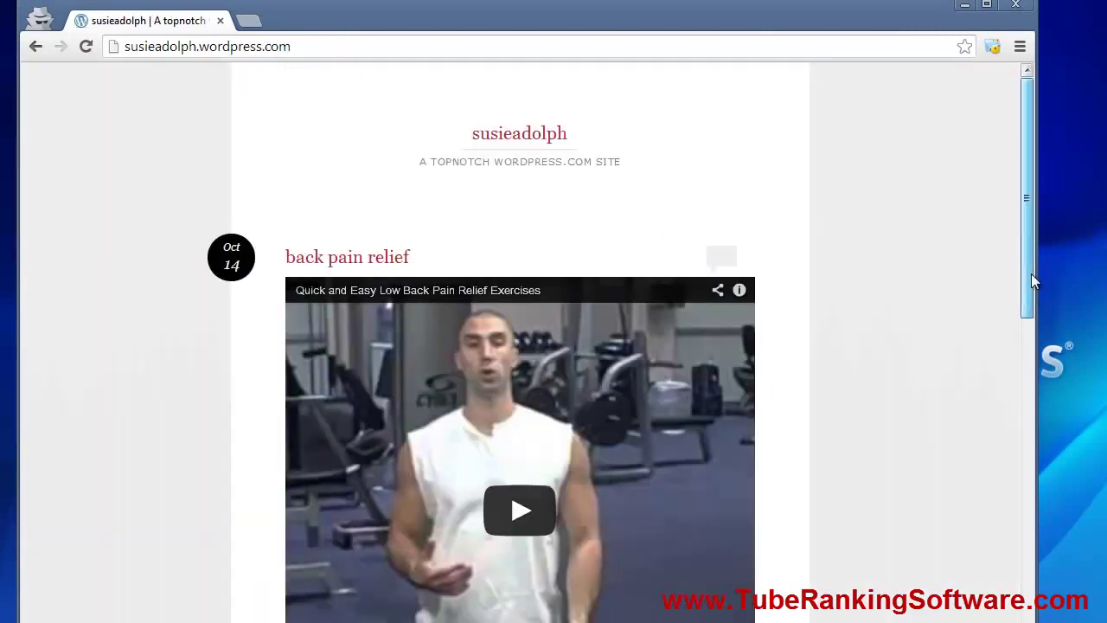
{"action": "left_click_drag", "start_coordinate": [1031, 273], "coordinate": [964, 201]}
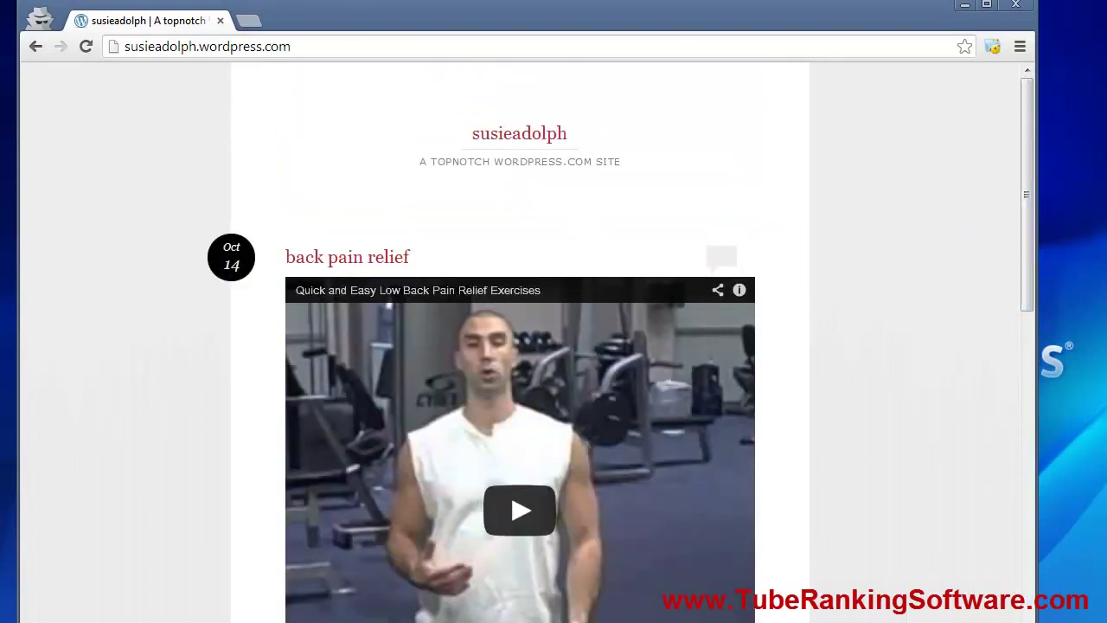
Step: Return to Tube Ranking Software and save the back pain relief project again
{"action": "key", "text": "alt+Tab"}
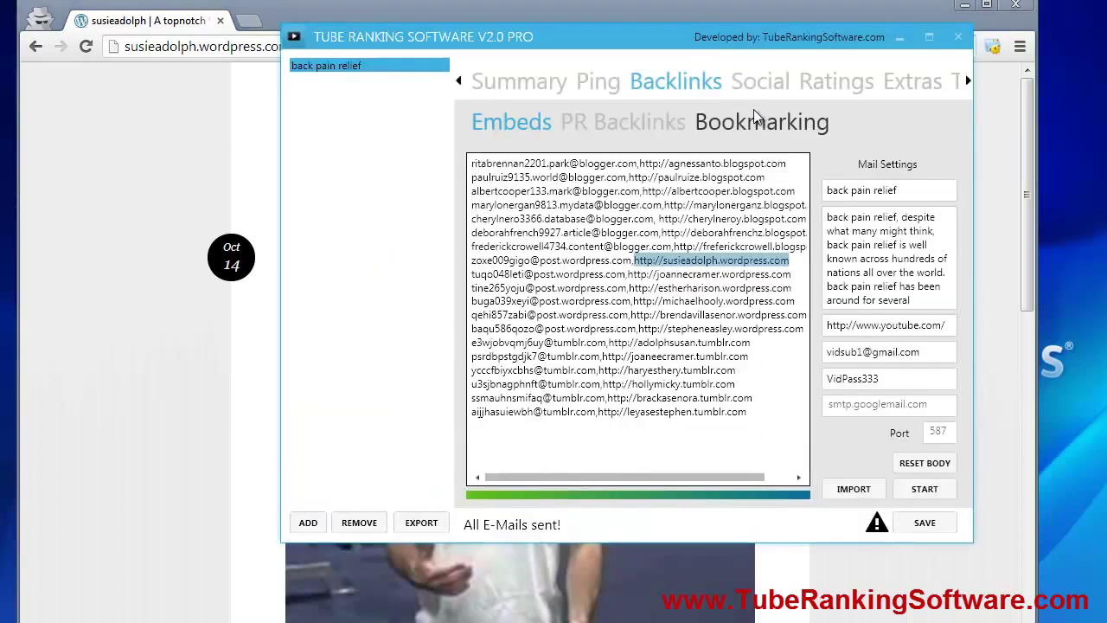
{"action": "left_click_drag", "start_coordinate": [627, 50], "coordinate": [588, 69]}
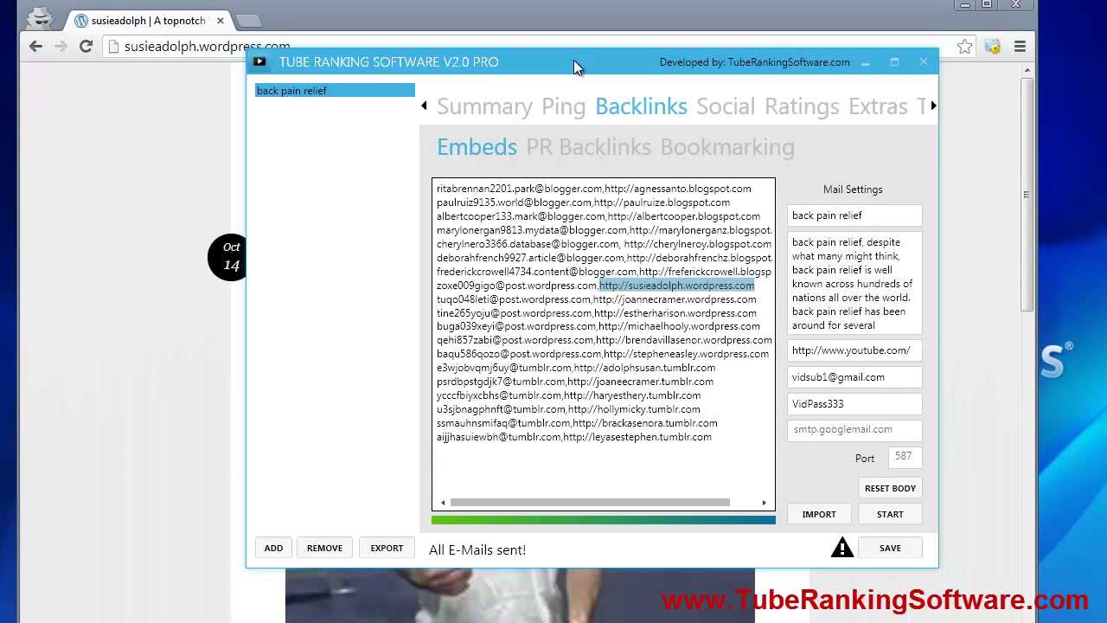
{"action": "left_click", "coordinate": [889, 548]}
{"action": "left_click_drag", "start_coordinate": [583, 56], "coordinate": [577, 59]}
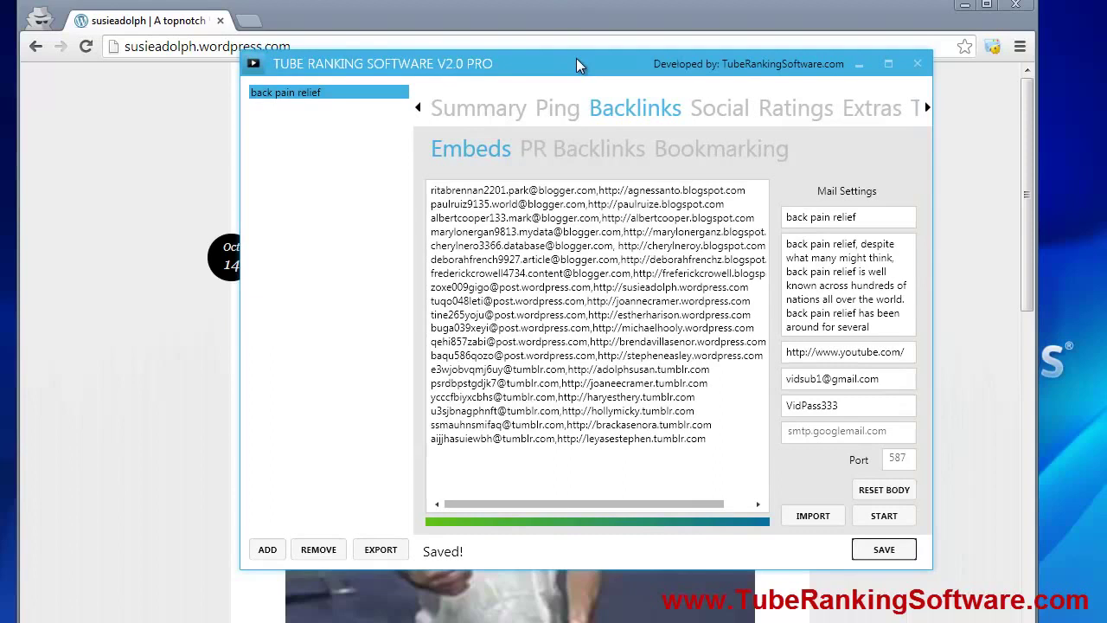
{"action": "left_click_drag", "start_coordinate": [719, 443], "coordinate": [413, 175]}
{"action": "left_click", "coordinate": [717, 443]}
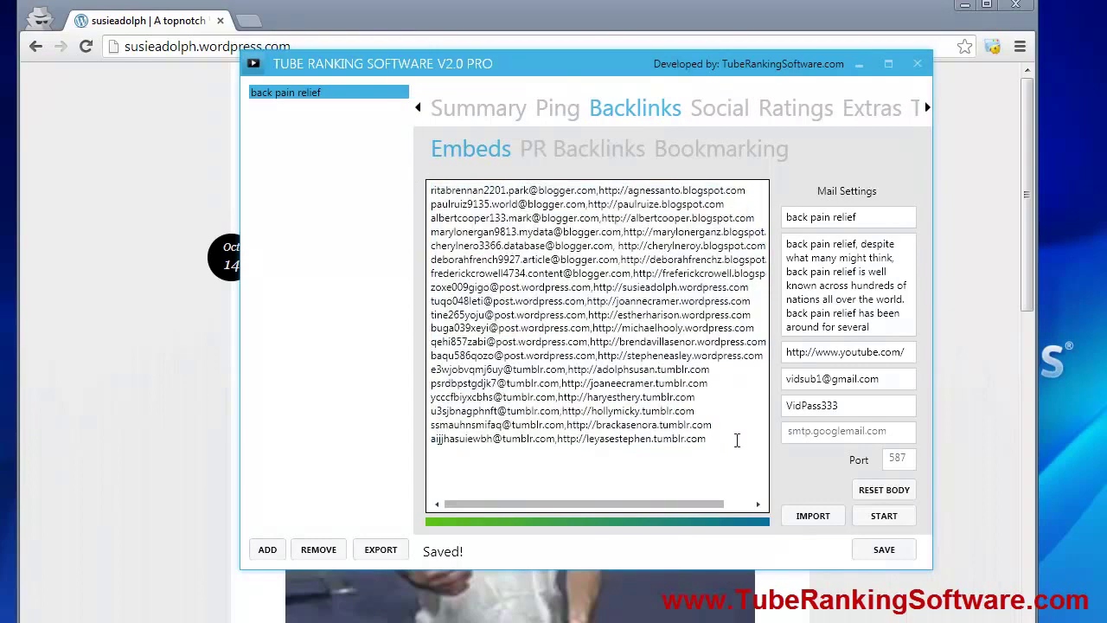
{"action": "left_click_drag", "start_coordinate": [733, 439], "coordinate": [432, 186]}
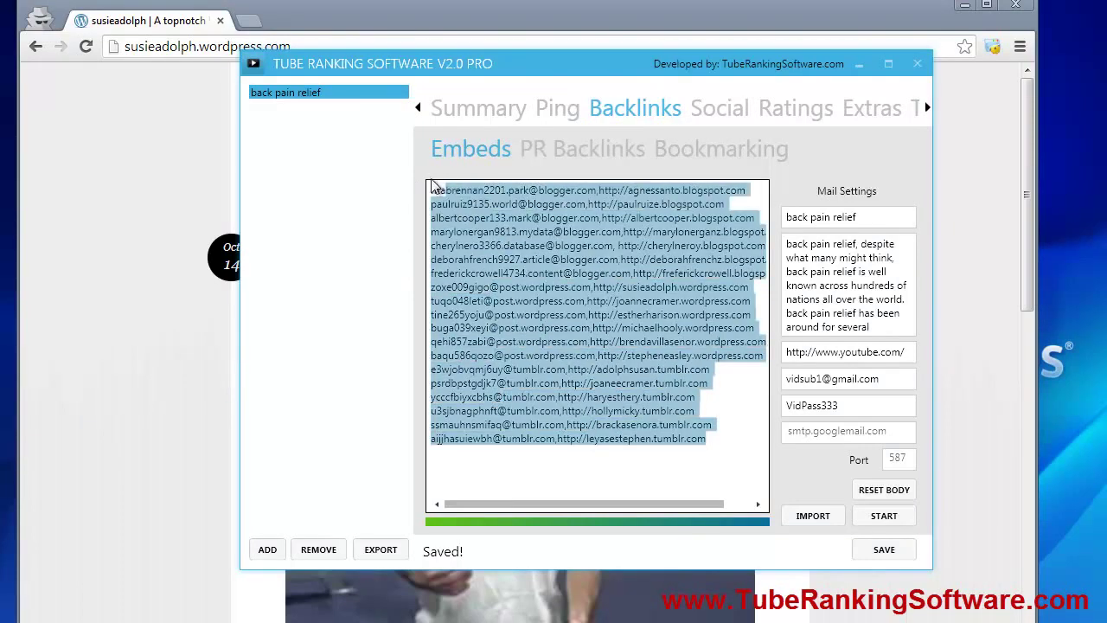
{"action": "left_click", "coordinate": [733, 450]}
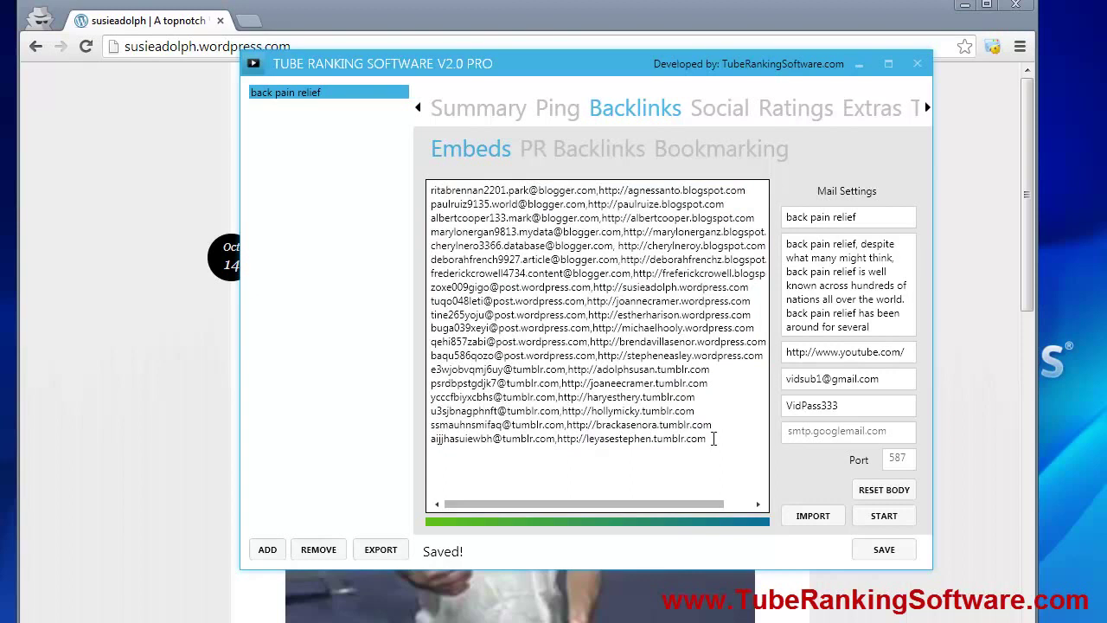